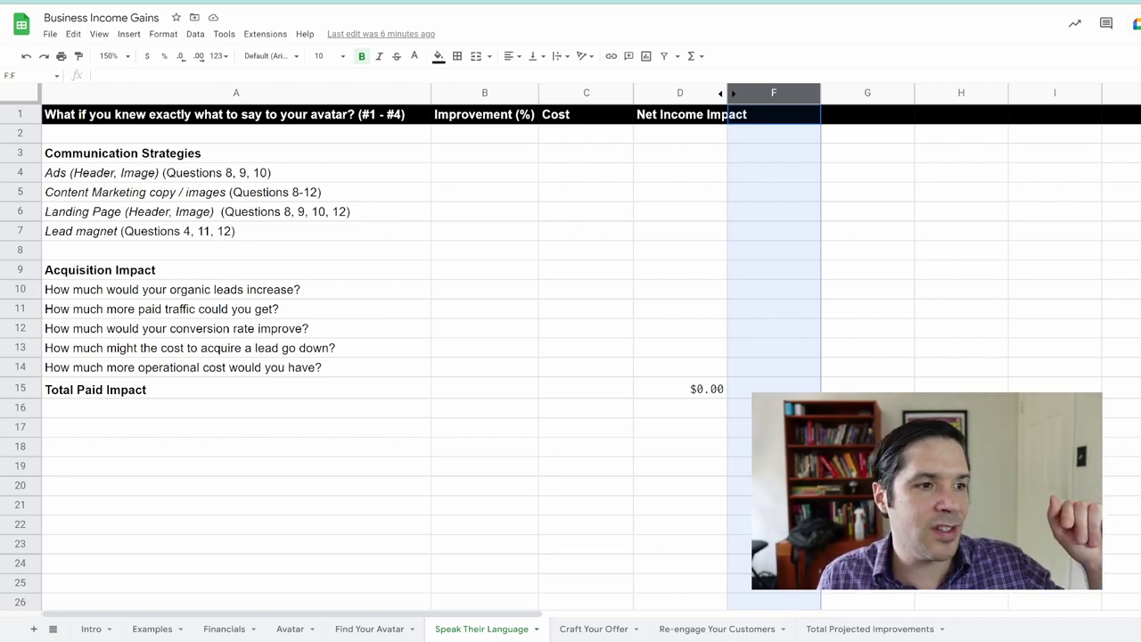
Review the customer questions on the Avatar sheet, returning to Speak Their Language and selecting the Ads strategy entry.
{"action": "left_click", "coordinate": [283, 628]}
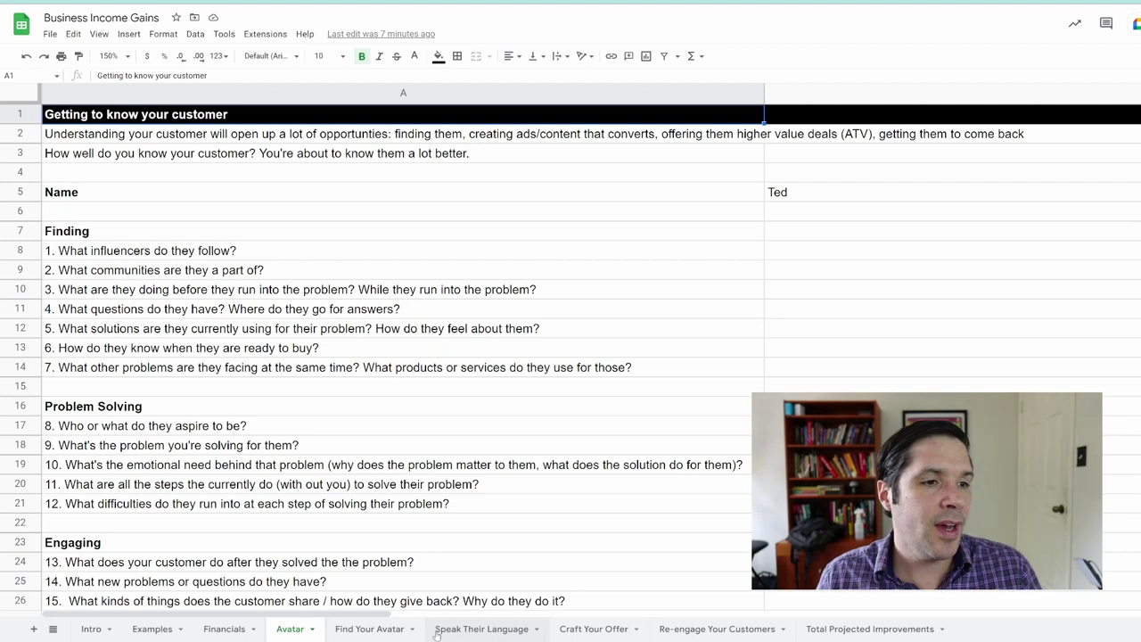
{"action": "left_click", "coordinate": [490, 629]}
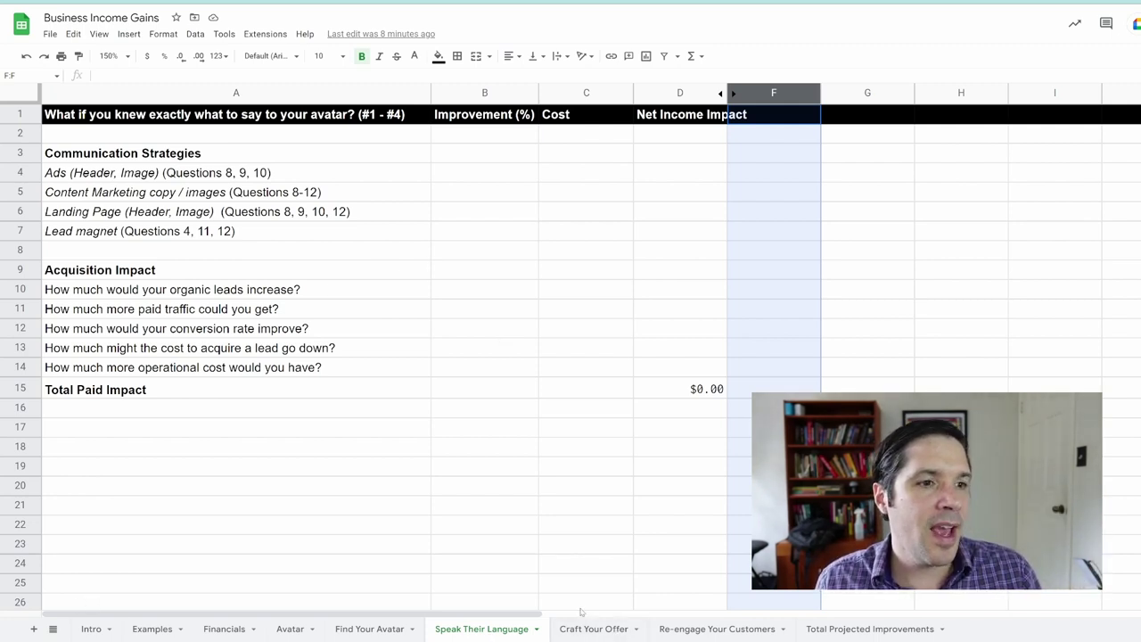
{"action": "left_click", "coordinate": [59, 173]}
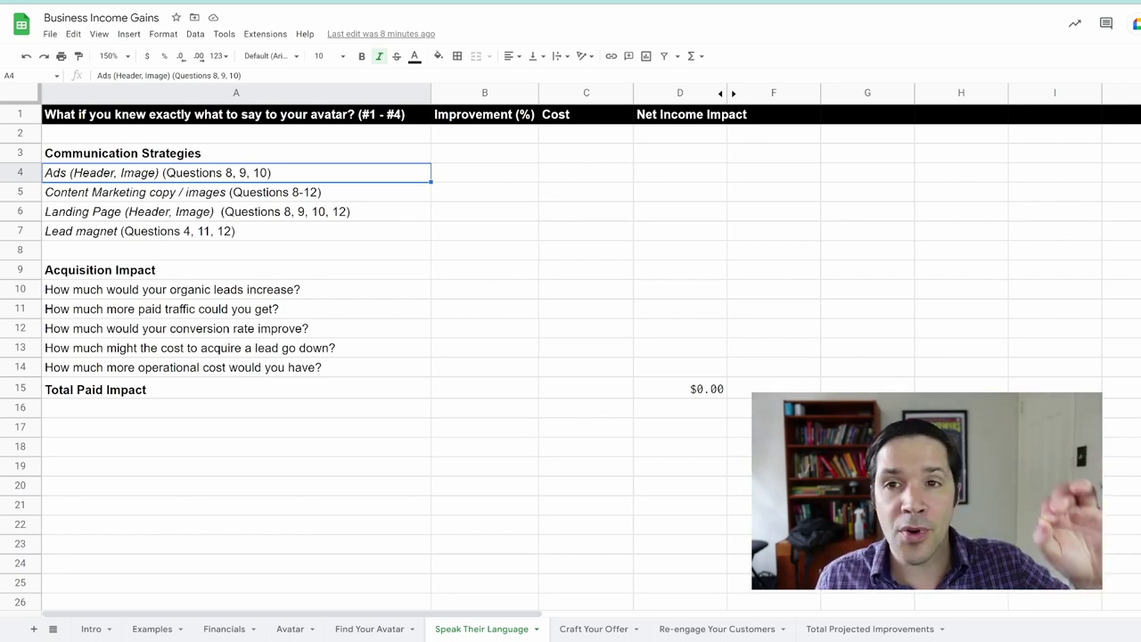
Open Twitter in a new browser tab and search it for "tim ferris keto".
{"action": "key", "text": "ctrl+t"}
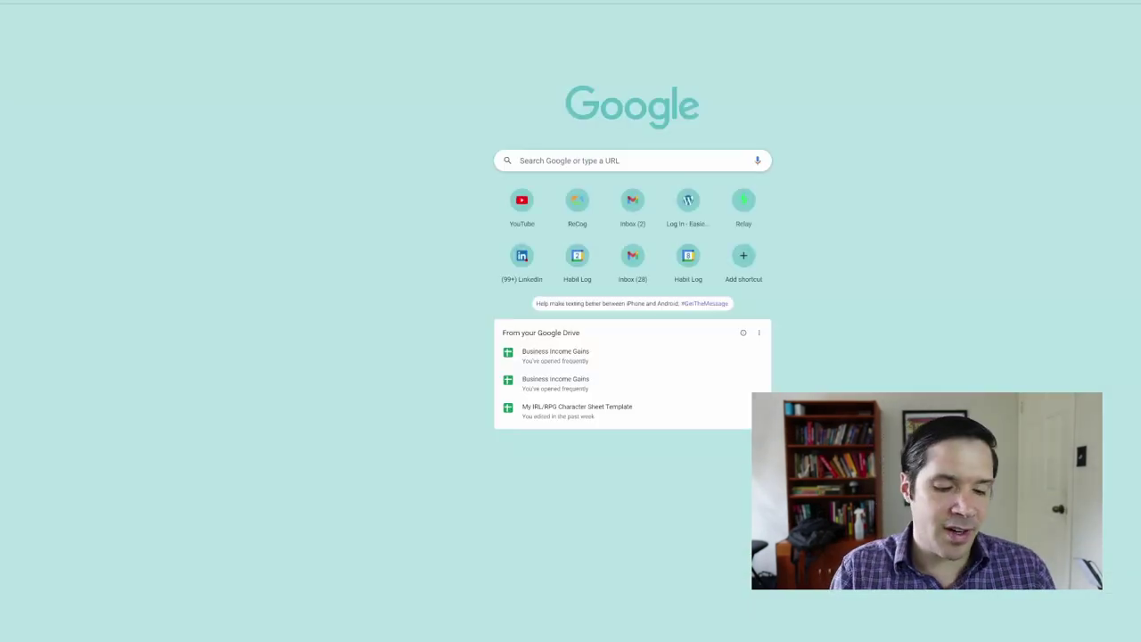
{"action": "type", "text": "the firefly"}
{"action": "key", "text": "Return"}
{"action": "left_click", "coordinate": [813, 16]}
{"action": "type", "text": "t"}
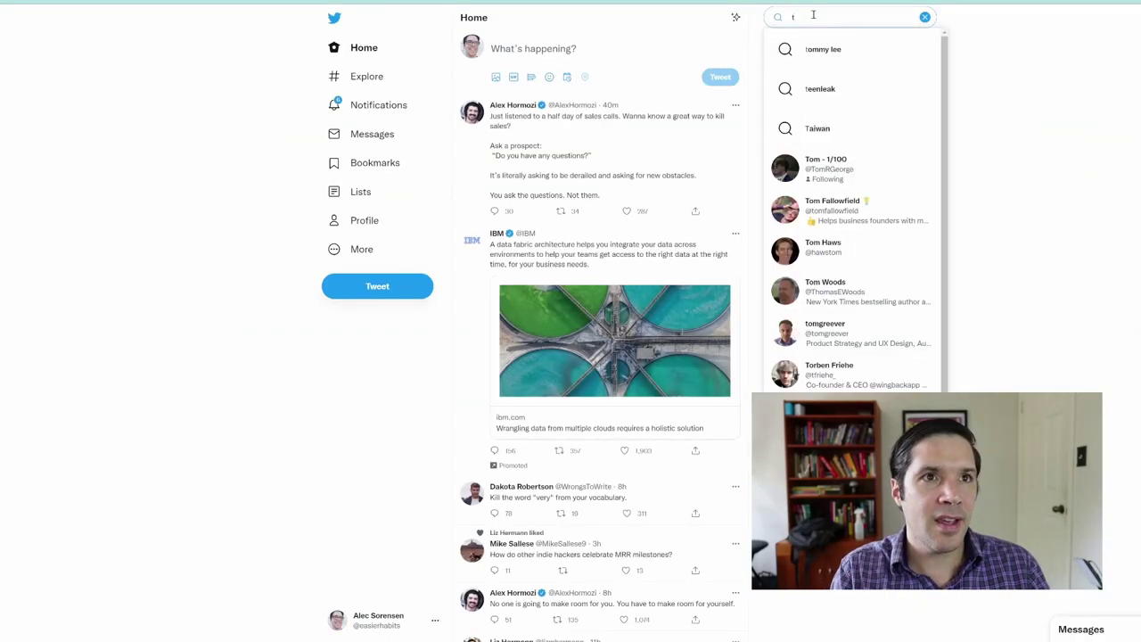
{"action": "type", "text": "im ferris"}
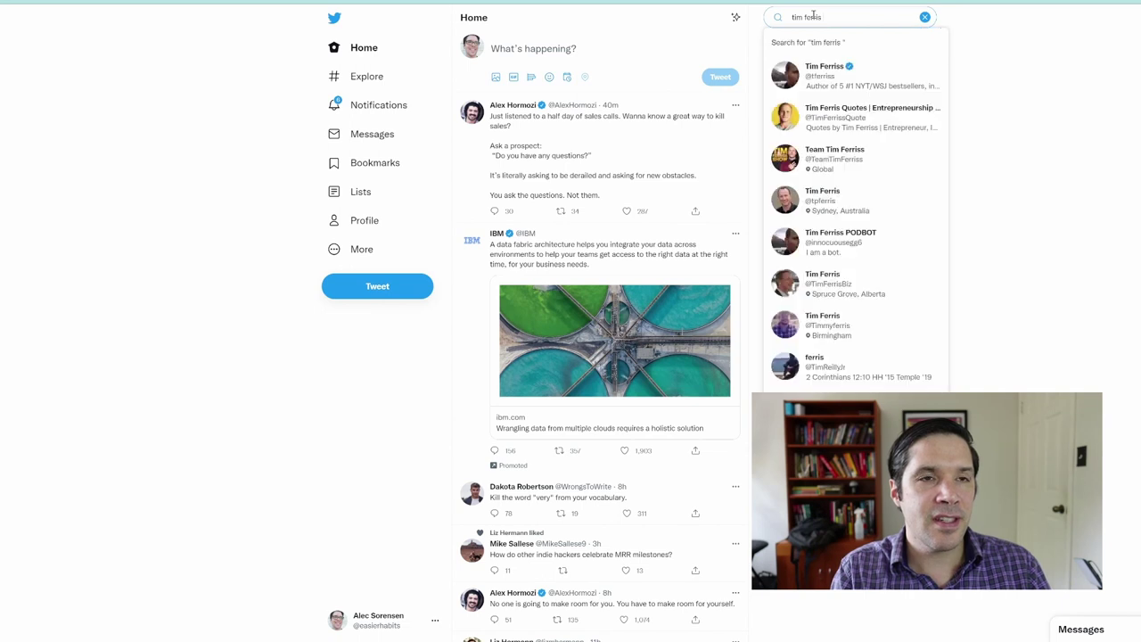
{"action": "type", "text": " keto"}
{"action": "key", "text": "Return"}
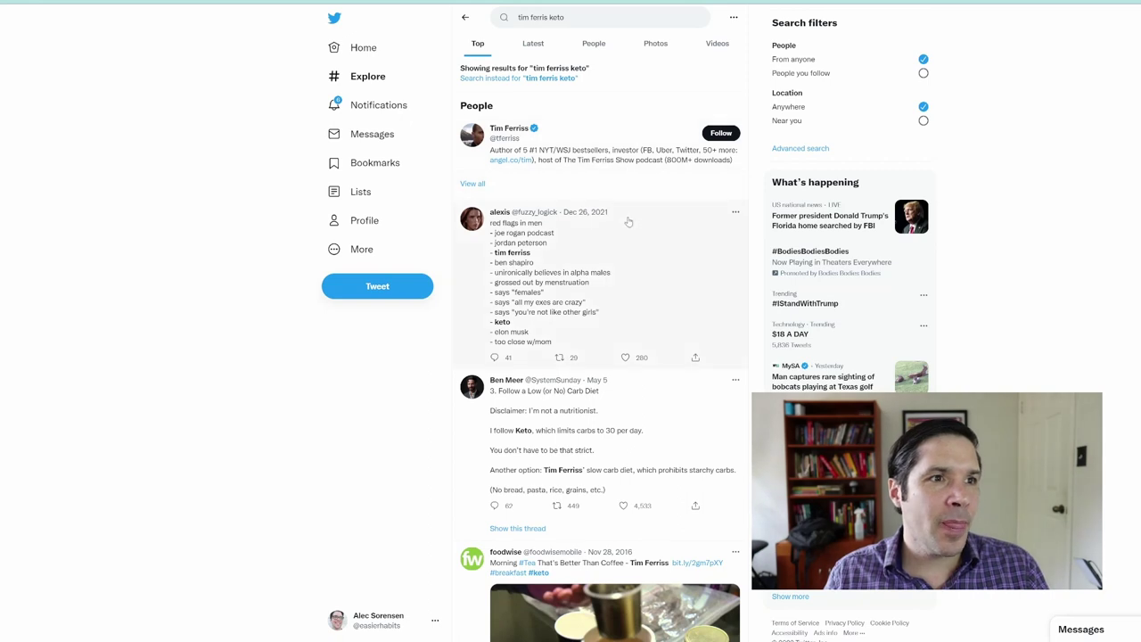
Look through the top tweets in the search results for how people talk about Tim Ferriss and keto.
{"action": "scroll", "coordinate": [629, 222], "scroll_direction": "down", "scroll_amount": 1}
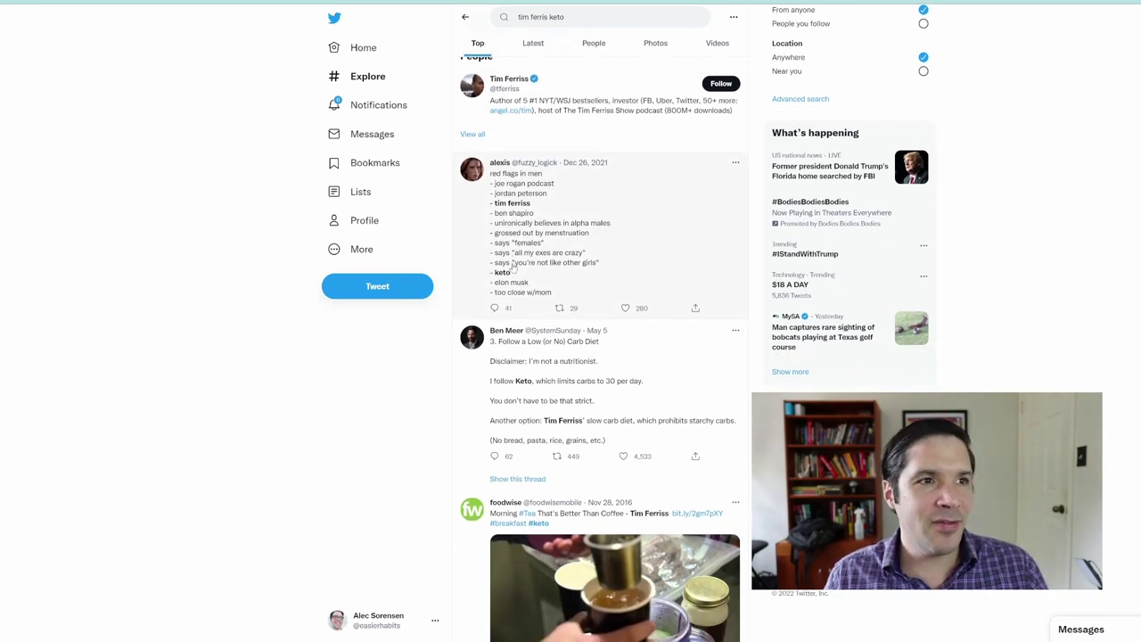
{"action": "scroll", "coordinate": [634, 283], "scroll_direction": "down", "scroll_amount": 2}
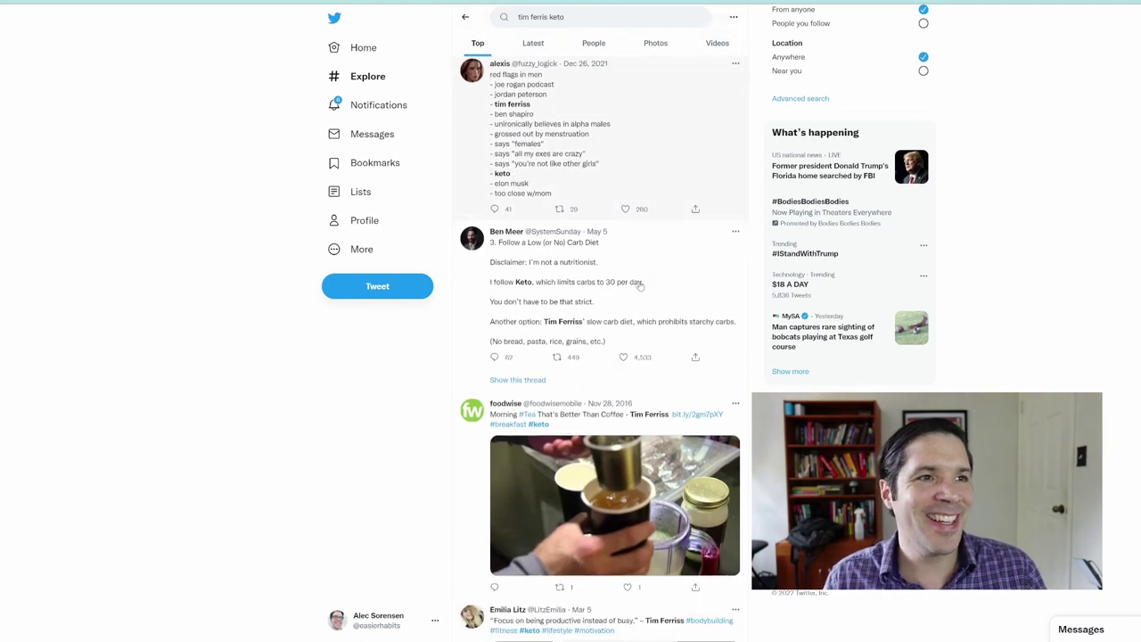
{"action": "scroll", "coordinate": [620, 284], "scroll_direction": "down", "scroll_amount": 1}
{"action": "scroll", "coordinate": [621, 284], "scroll_direction": "down", "scroll_amount": 8}
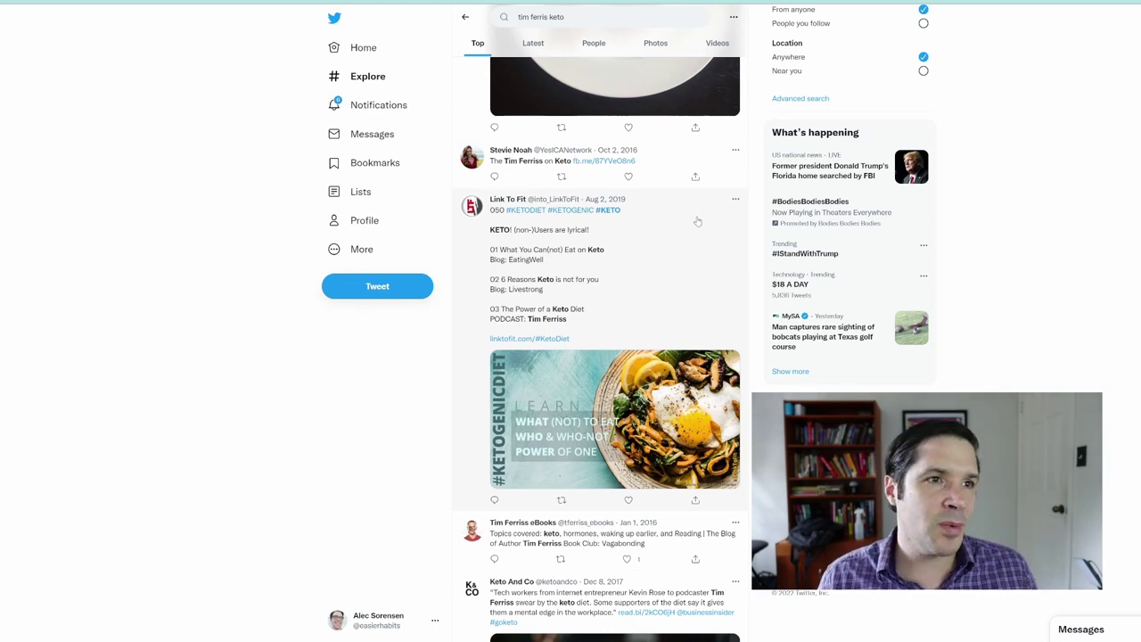
{"action": "scroll", "coordinate": [697, 221], "scroll_direction": "down", "scroll_amount": 8}
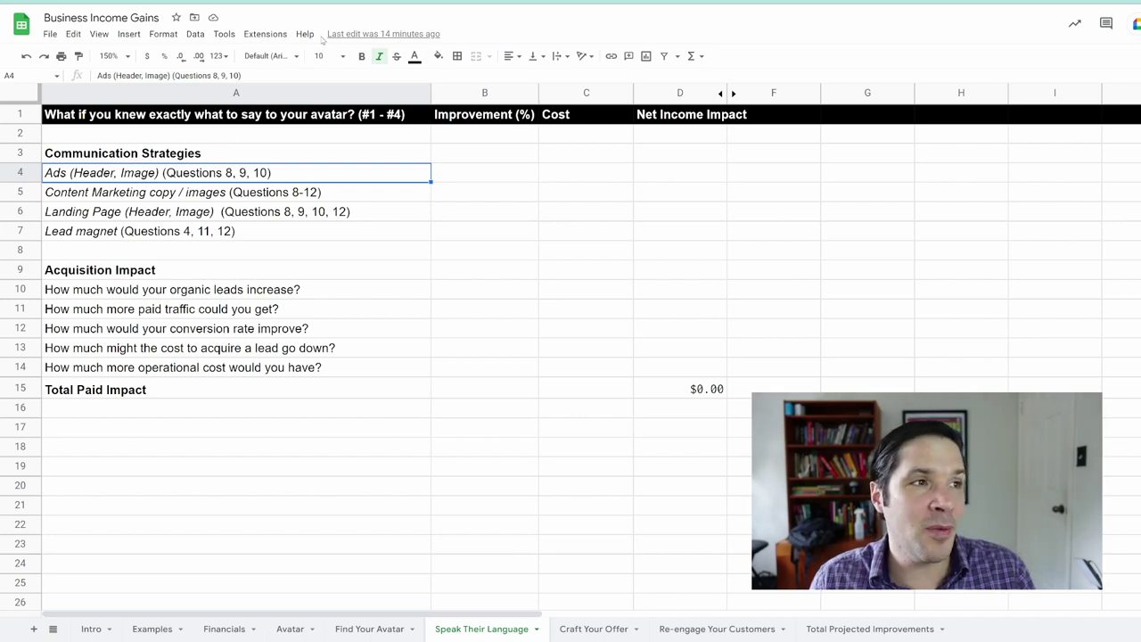
Open a new browser tab from the spreadsheet.
{"action": "key", "text": "ctrl+t"}
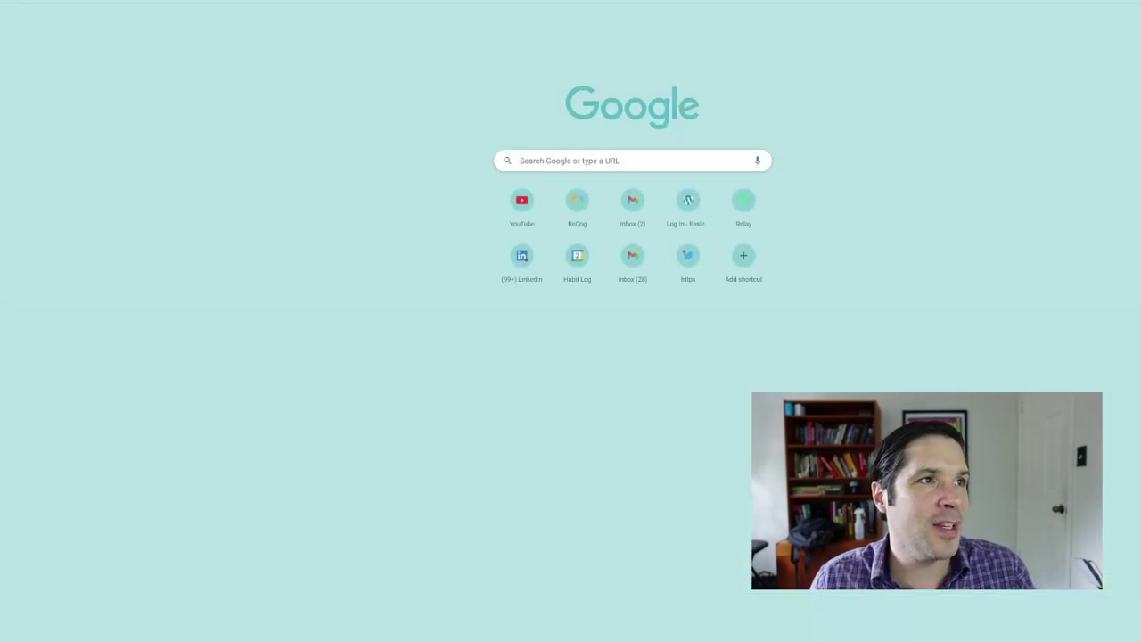
{"action": "type", "text": "twitter"}
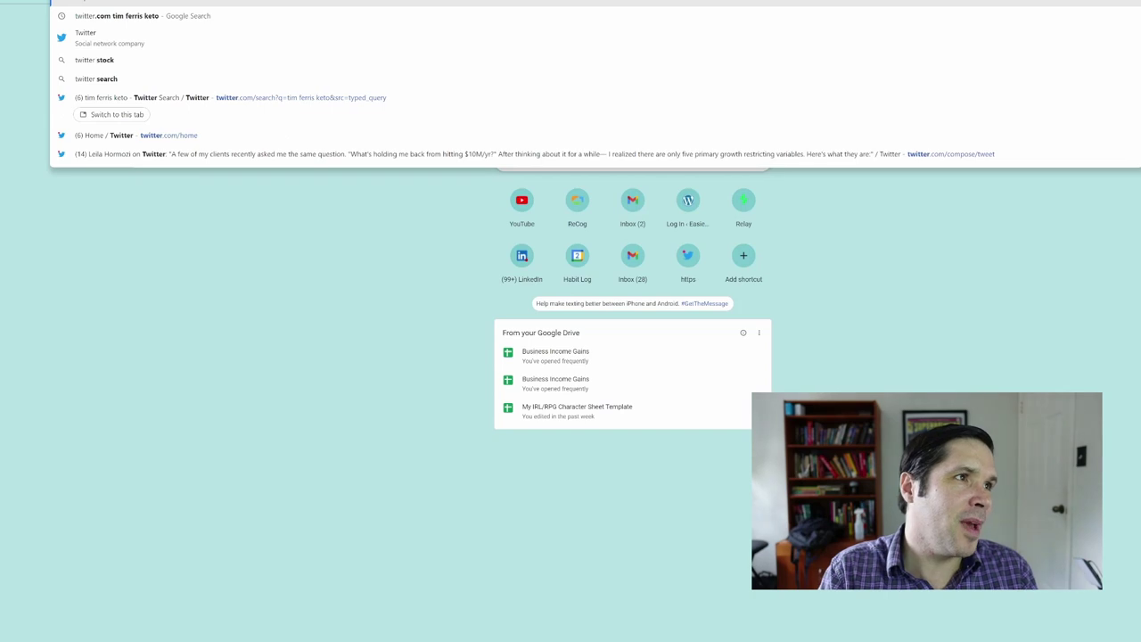
{"action": "type", "text": ".c"}
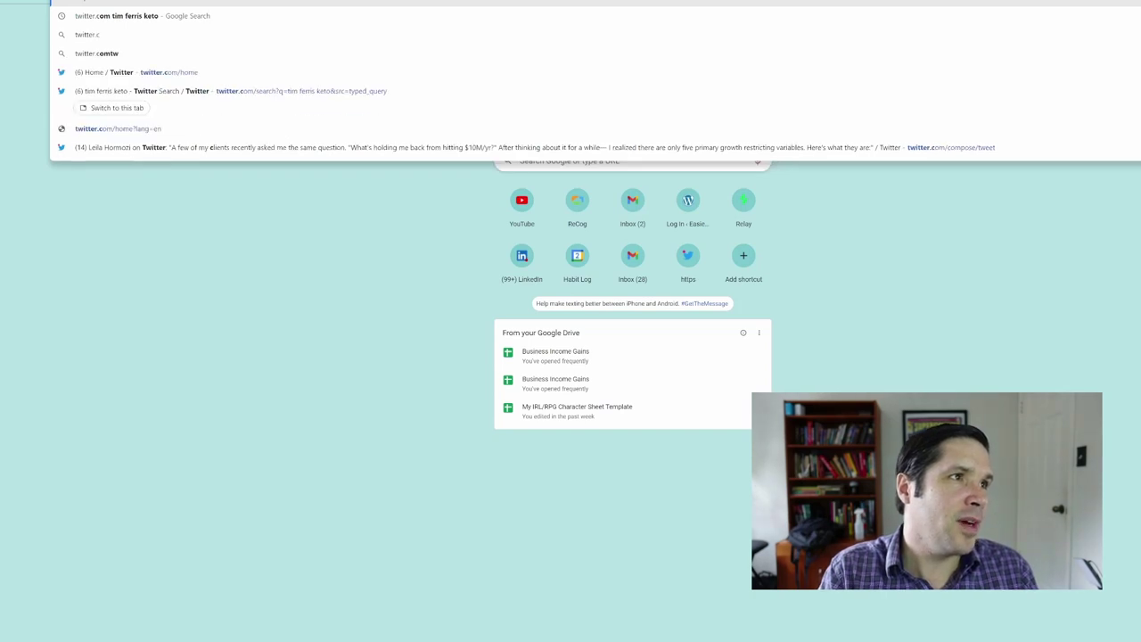
{"action": "key", "text": "BackSpace"}
{"action": "key", "text": "BackSpace"}
{"action": "key", "text": "BackSpace"}
{"action": "key", "text": "BackSpace"}
{"action": "key", "text": "BackSpace"}
{"action": "key", "text": "BackSpace"}
{"action": "key", "text": "BackSpace"}
{"action": "key", "text": "BackSpace"}
{"action": "key", "text": "BackSpace"}
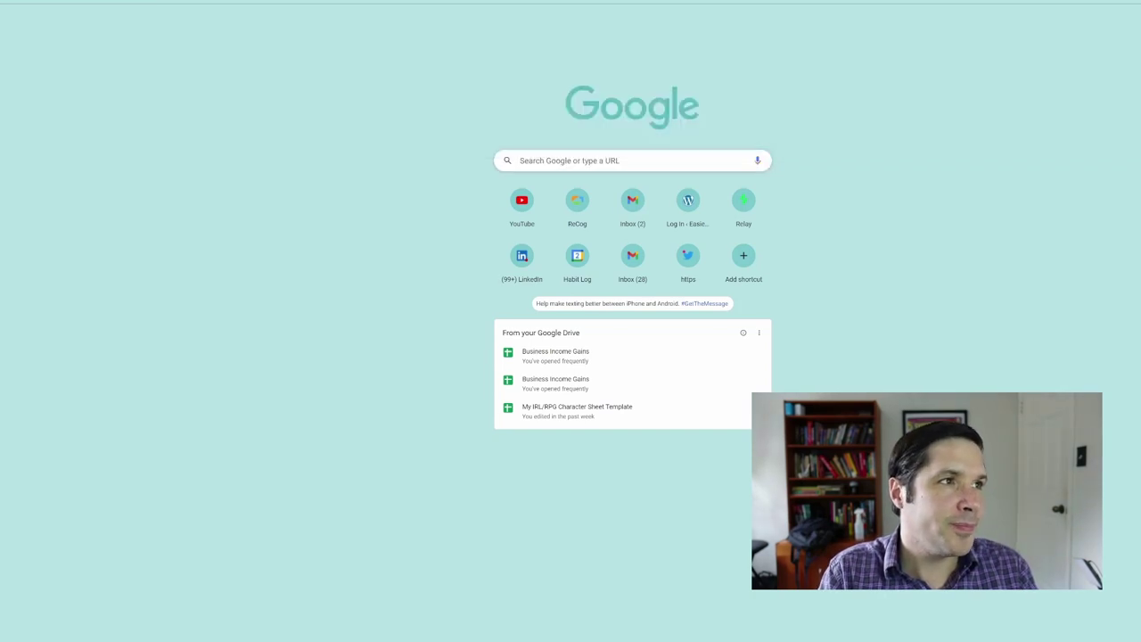
Search Google for "tim ferris instagram" and open the timferriss Instagram profile.
{"action": "type", "text": "tim ferris instagram"}
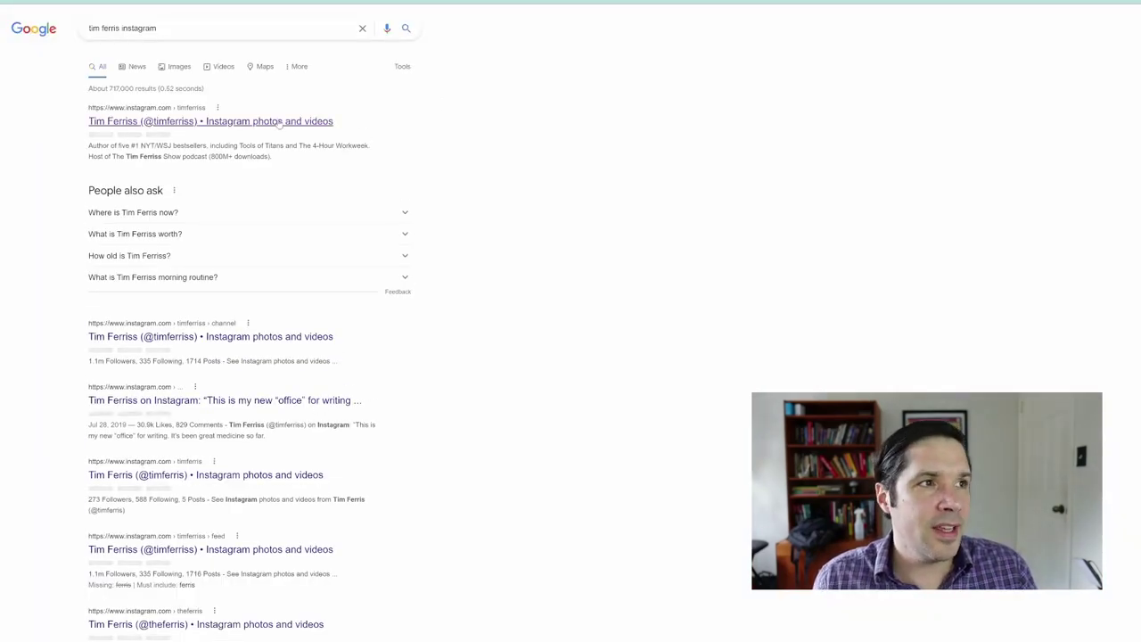
{"action": "left_click", "coordinate": [279, 123]}
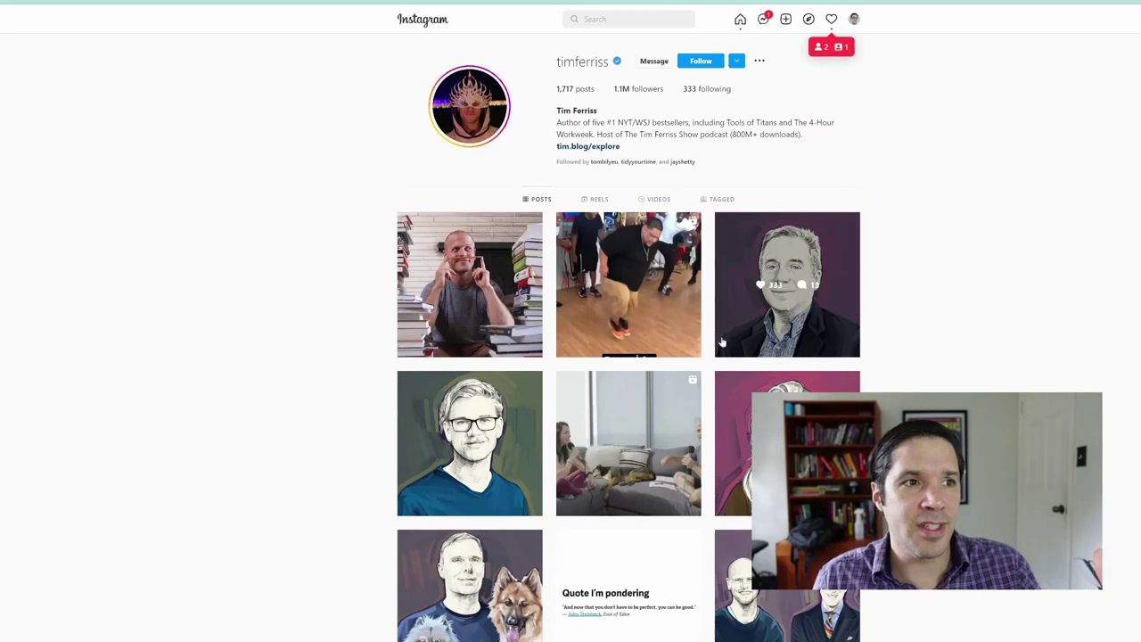
View the breakdancing video post and its comments, and return to the profile's posts.
{"action": "scroll", "coordinate": [580, 312], "scroll_direction": "down", "scroll_amount": 1}
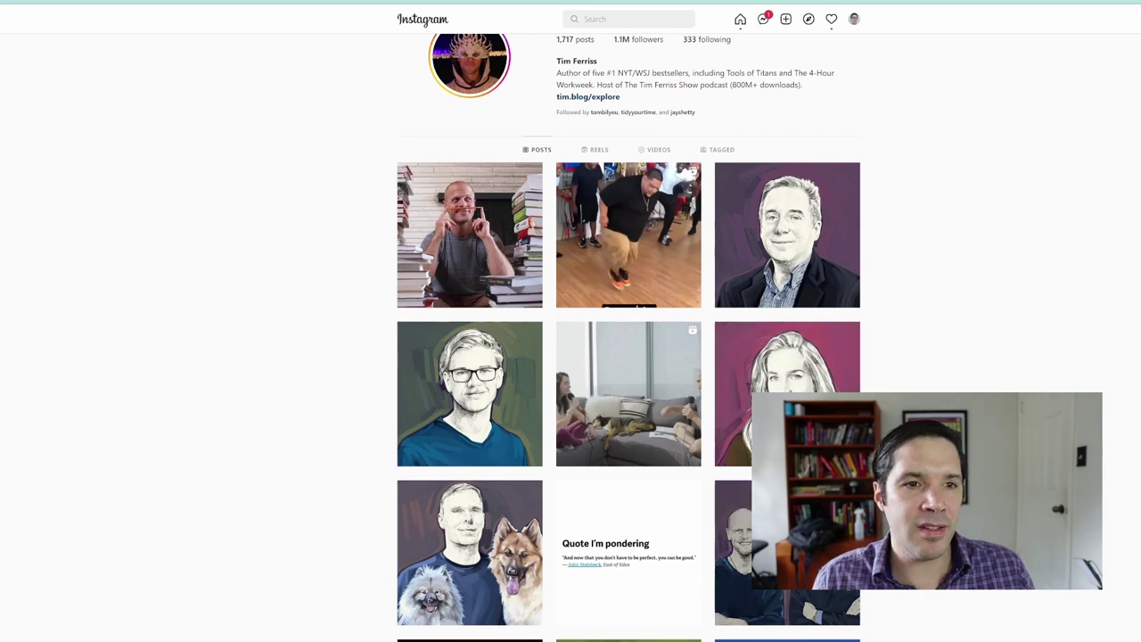
{"action": "left_click", "coordinate": [641, 264]}
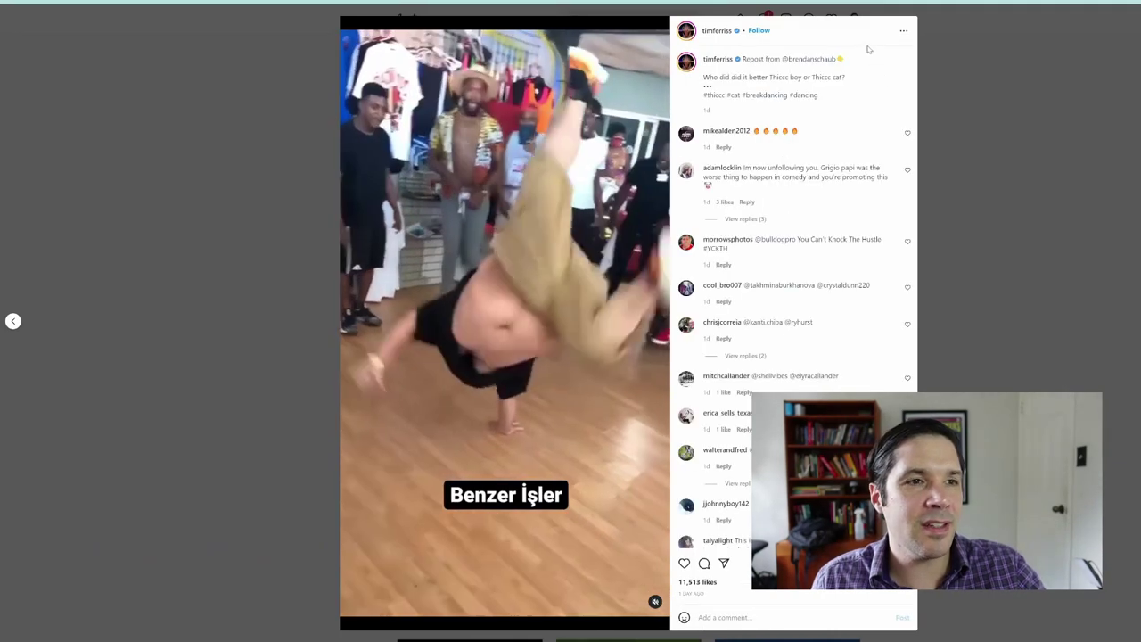
{"action": "left_click", "coordinate": [1009, 111]}
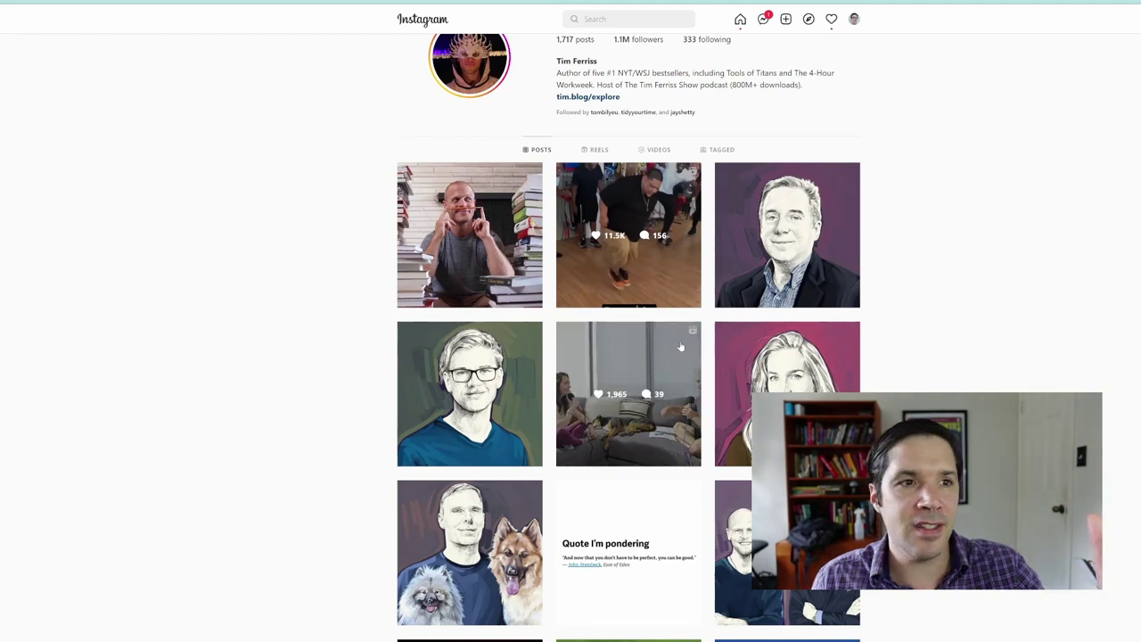
Browse the profile's posts for likes and comments, and view the color-highlighted Gary Provost writing quote before returning to the posts.
{"action": "scroll", "coordinate": [625, 383], "scroll_direction": "down", "scroll_amount": 4}
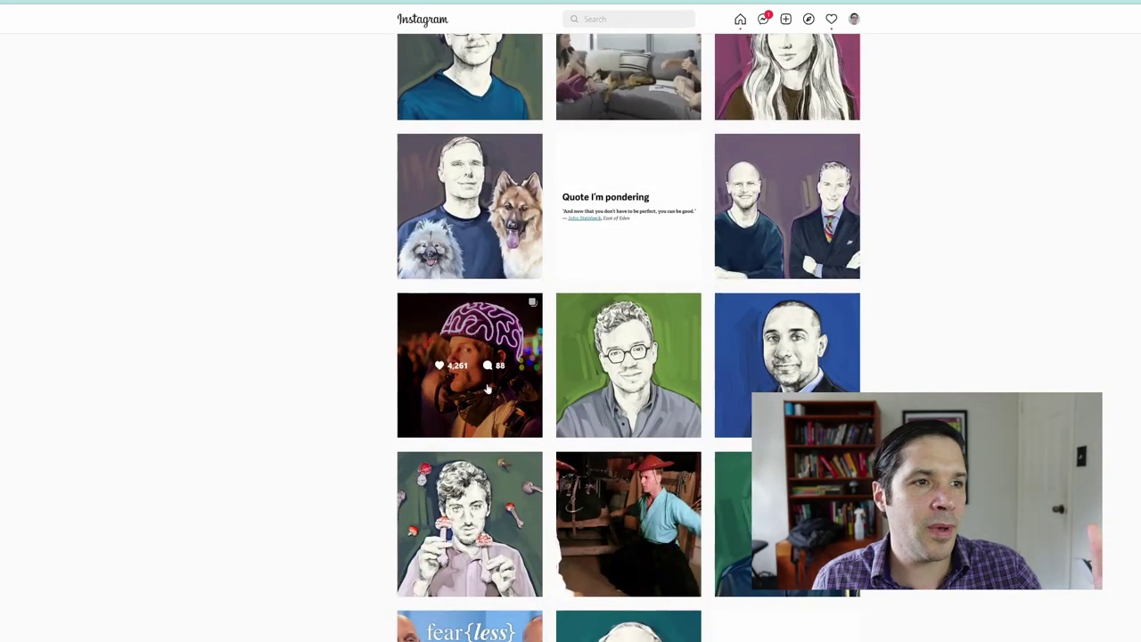
{"action": "scroll", "coordinate": [410, 386], "scroll_direction": "down", "scroll_amount": 1}
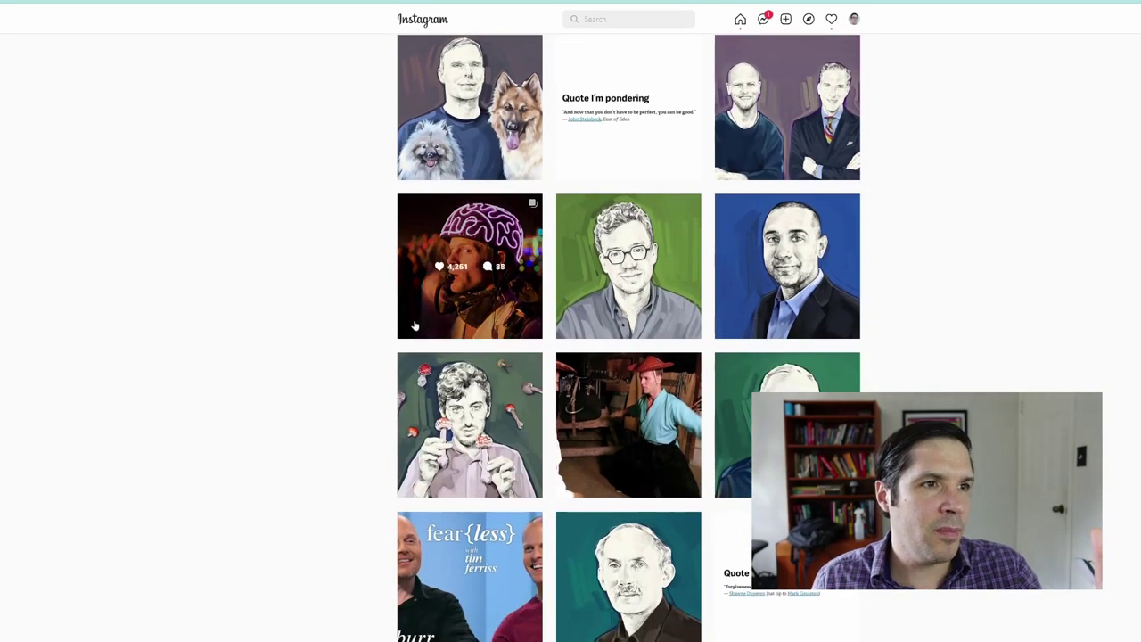
{"action": "mouse_move", "coordinate": [469, 272]}
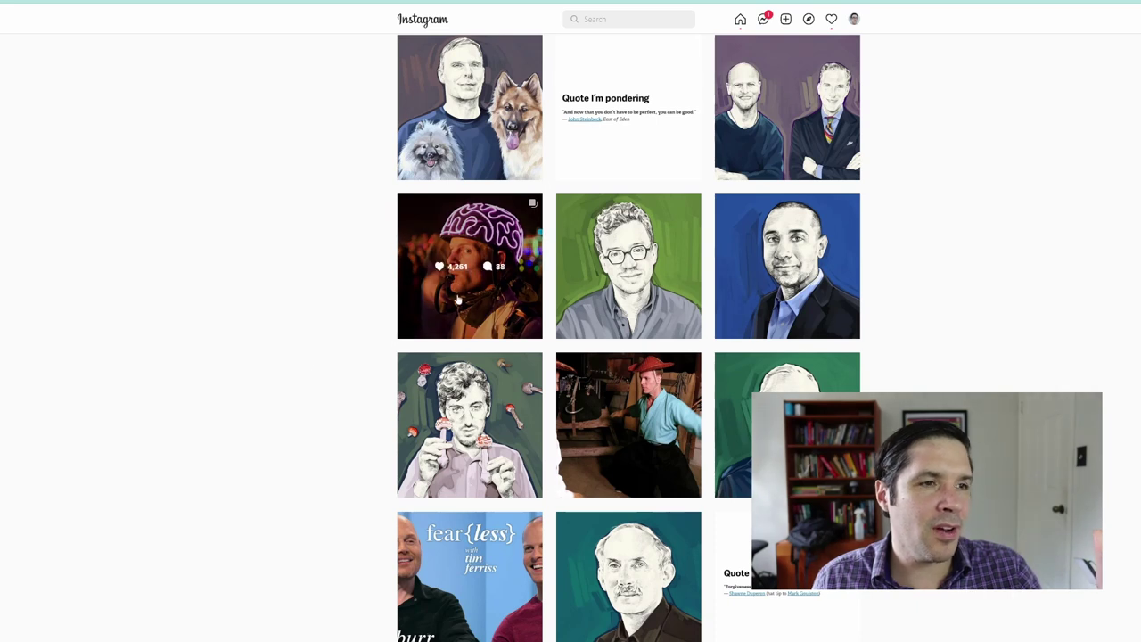
{"action": "scroll", "coordinate": [458, 306], "scroll_direction": "down", "scroll_amount": 1}
{"action": "scroll", "coordinate": [458, 306], "scroll_direction": "down", "scroll_amount": 1}
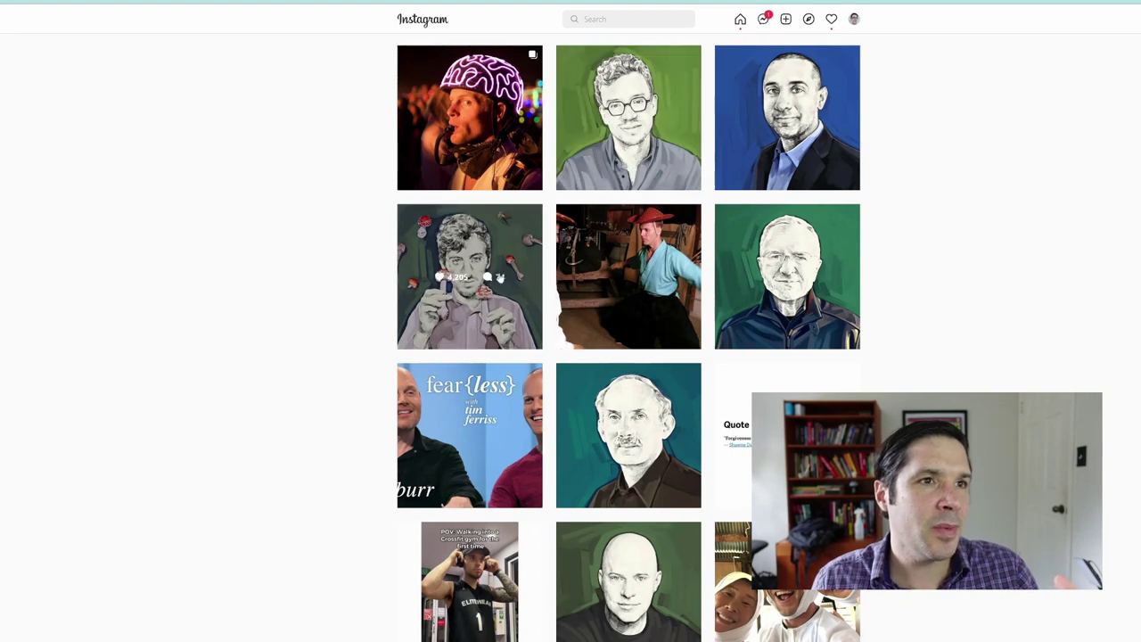
{"action": "scroll", "coordinate": [500, 278], "scroll_direction": "down", "scroll_amount": 3}
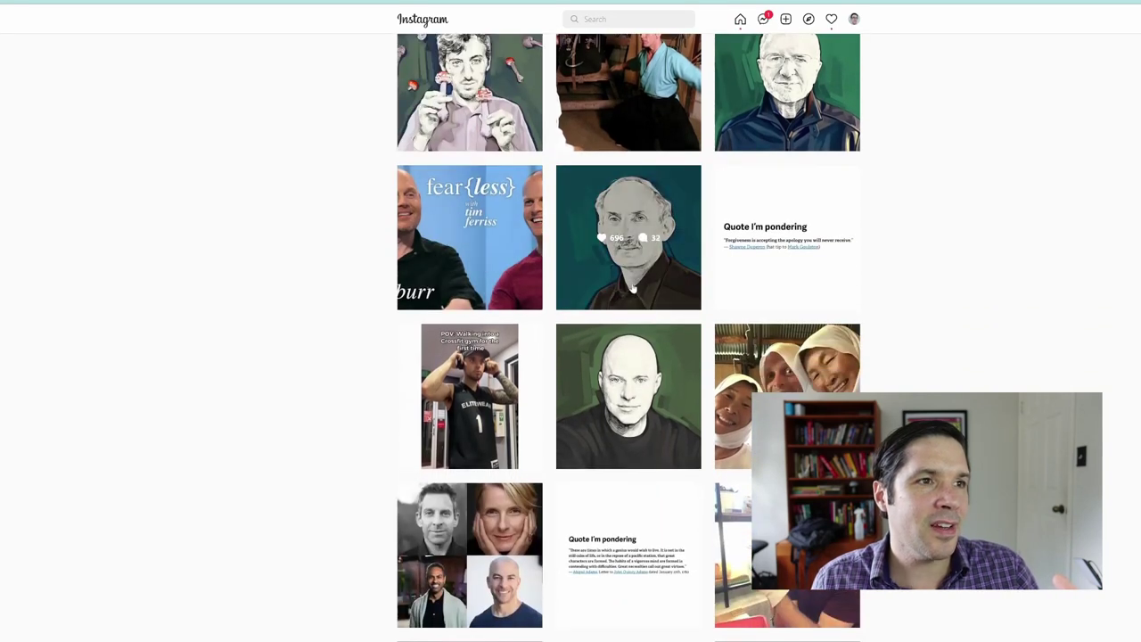
{"action": "scroll", "coordinate": [637, 290], "scroll_direction": "down", "scroll_amount": 2}
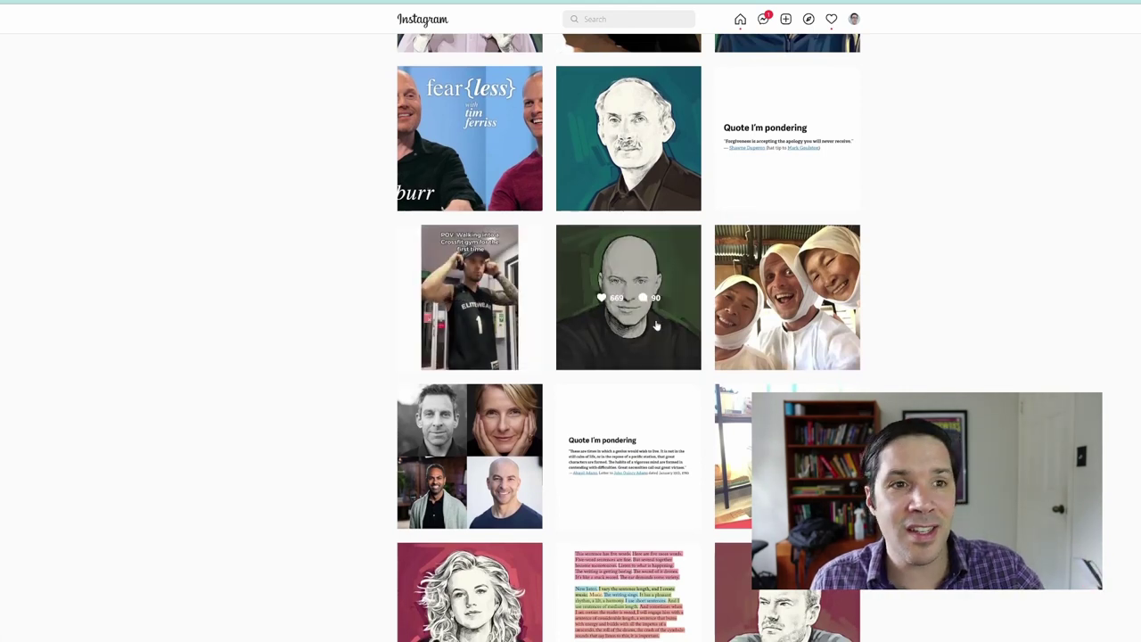
{"action": "scroll", "coordinate": [808, 335], "scroll_direction": "down", "scroll_amount": 1}
{"action": "scroll", "coordinate": [807, 335], "scroll_direction": "down", "scroll_amount": 3}
{"action": "scroll", "coordinate": [793, 355], "scroll_direction": "down", "scroll_amount": 5}
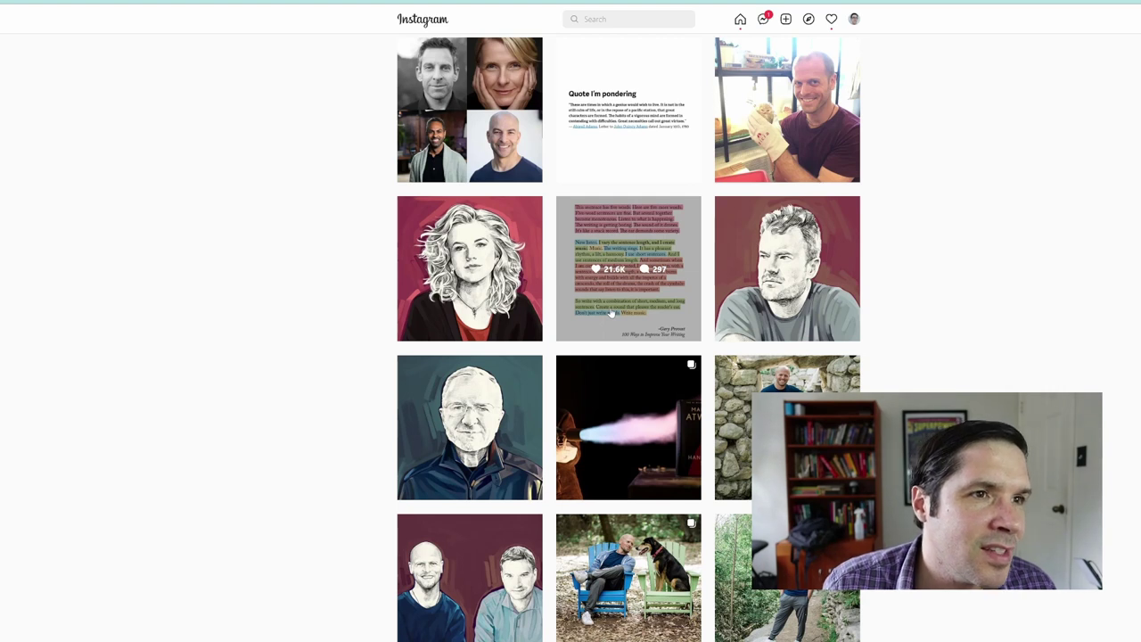
{"action": "left_click", "coordinate": [611, 313]}
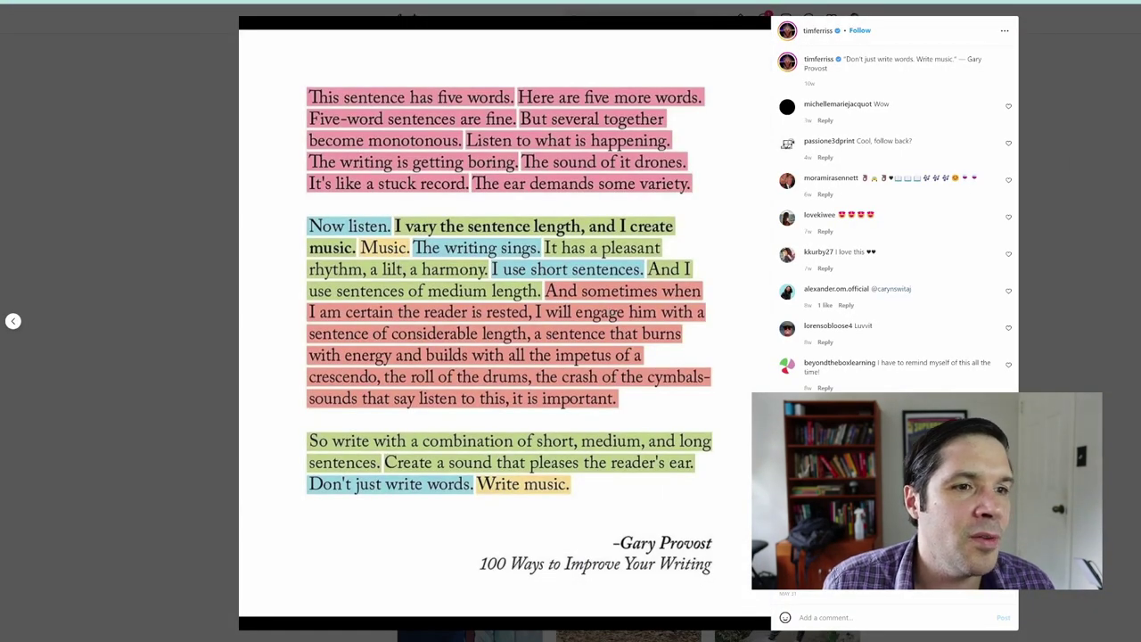
{"action": "left_click", "coordinate": [1081, 112]}
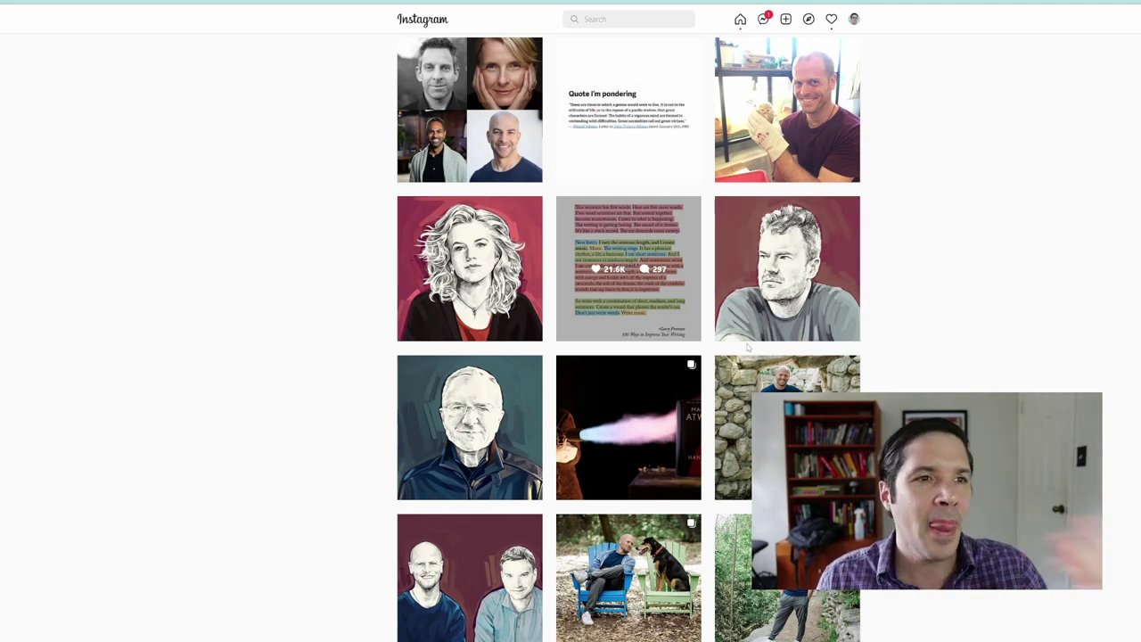
Examine the older photo, portrait and text posts further down the profile for what draws engagement.
{"action": "scroll", "coordinate": [629, 268], "scroll_direction": "down", "scroll_amount": 2}
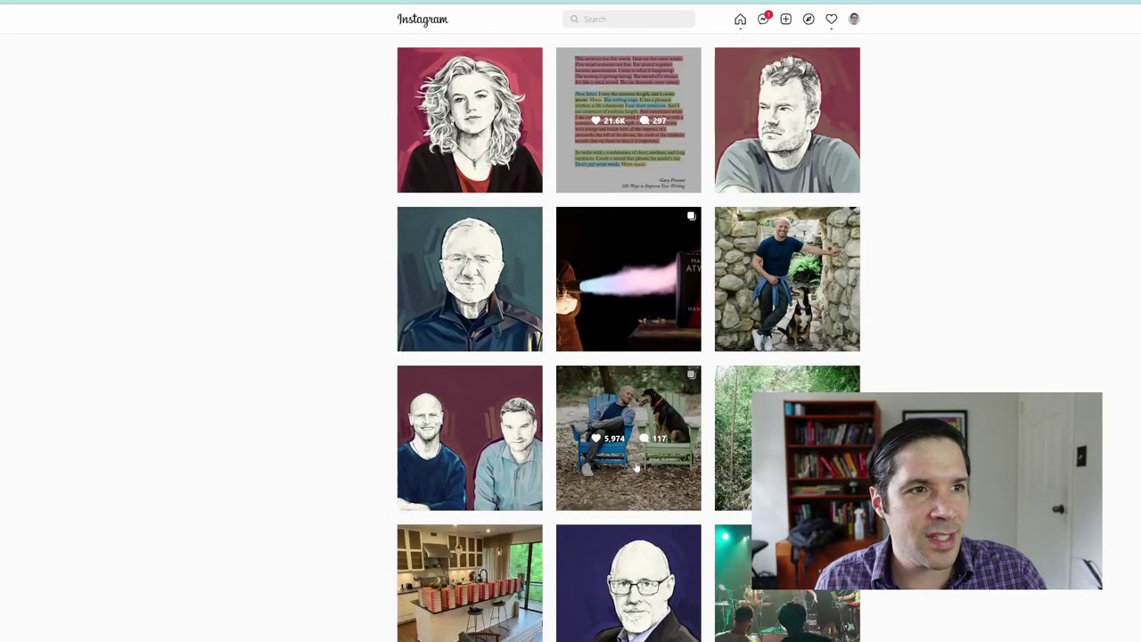
{"action": "scroll", "coordinate": [632, 472], "scroll_direction": "down", "scroll_amount": 2}
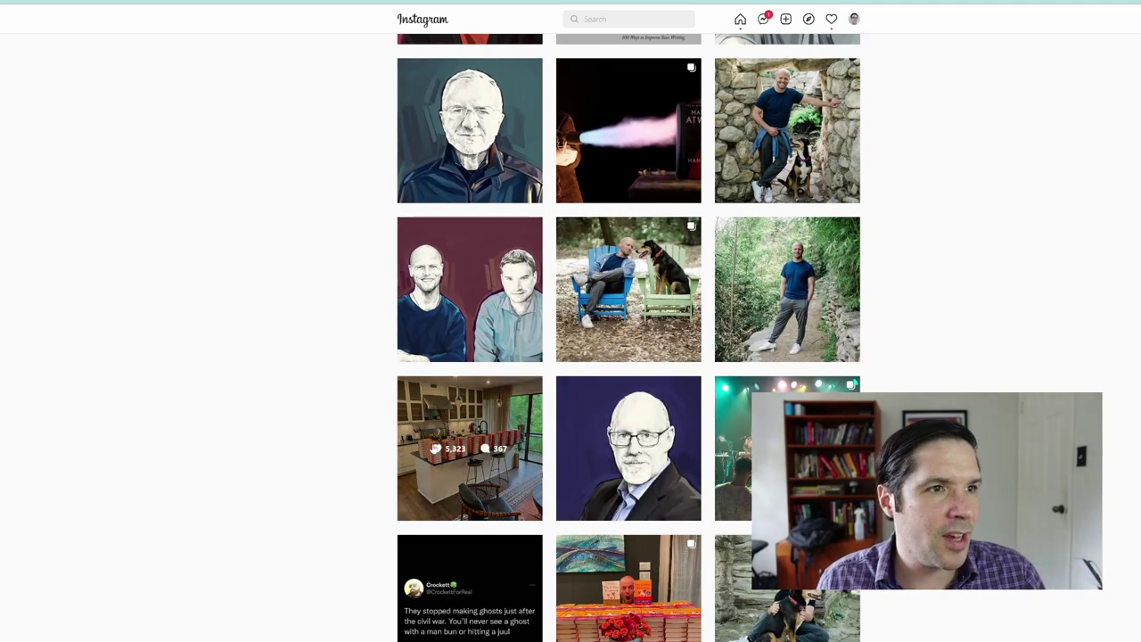
{"action": "scroll", "coordinate": [432, 461], "scroll_direction": "down", "scroll_amount": 2}
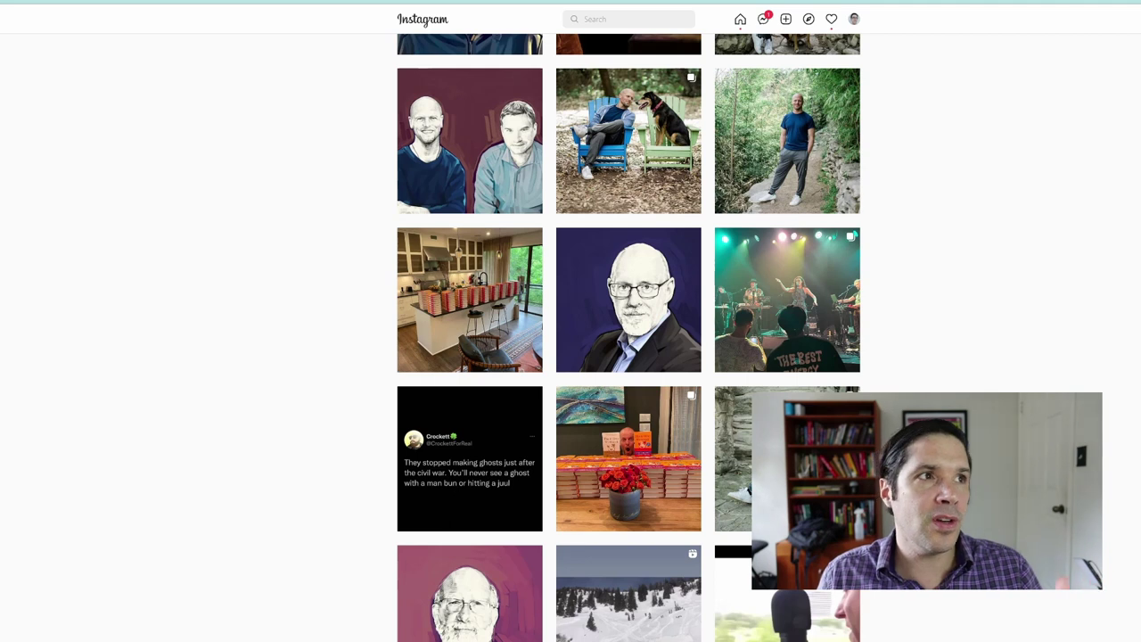
{"action": "key", "text": "ctrl+Tab"}
{"action": "key", "text": "ctrl+shift+Tab"}
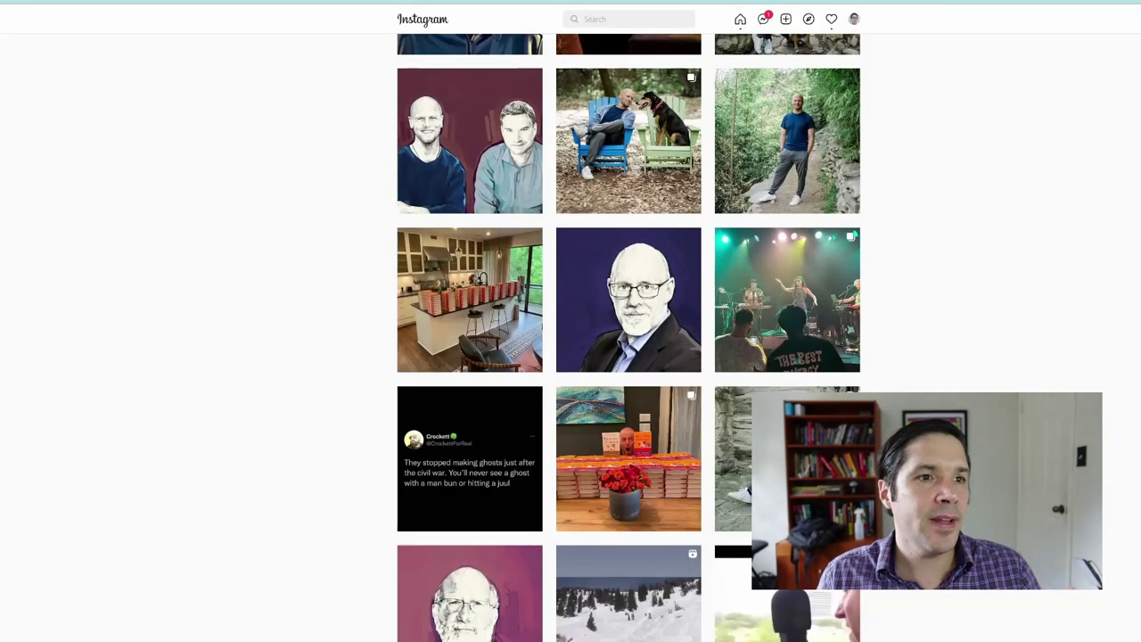
{"action": "scroll", "coordinate": [470, 299], "scroll_direction": "up", "scroll_amount": 2}
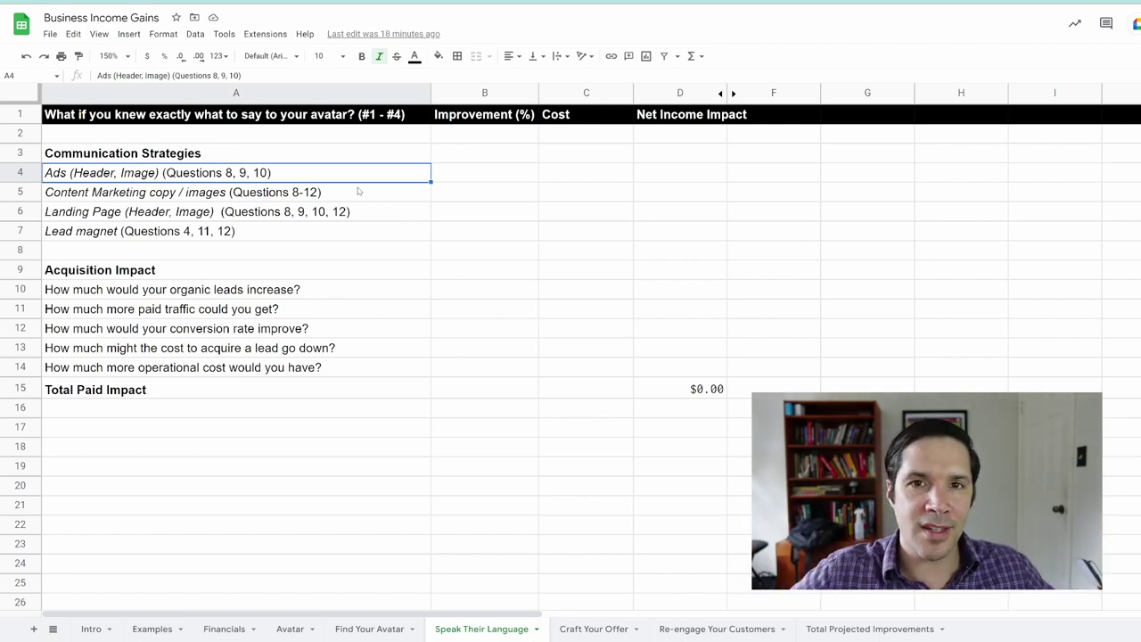
{"action": "left_click", "coordinate": [485, 288]}
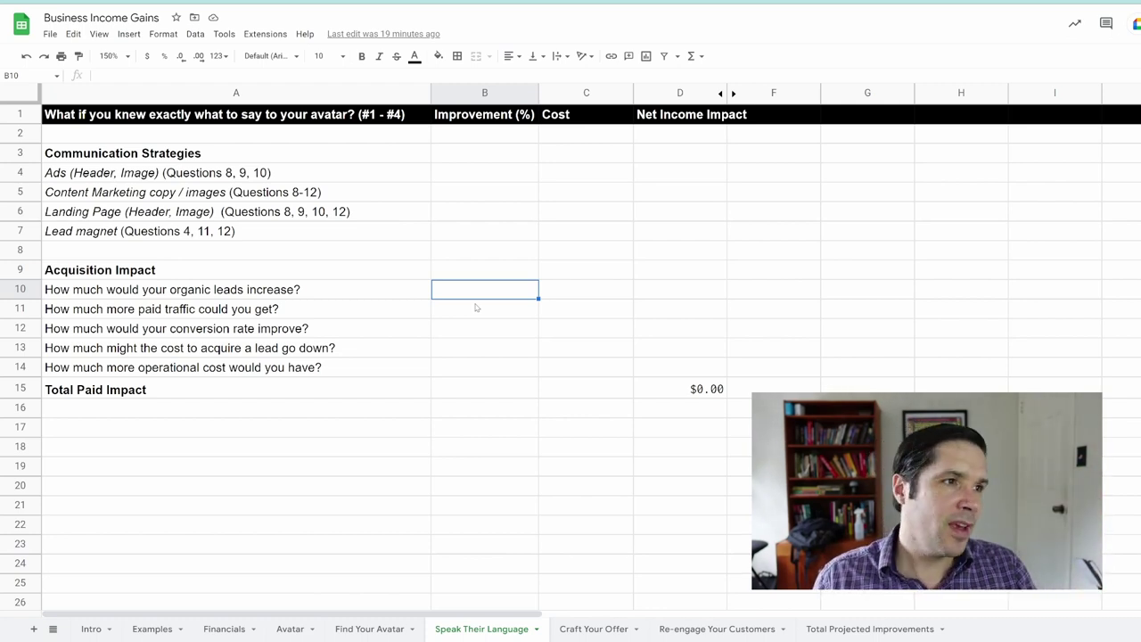
{"action": "type", "text": "3"}
{"action": "key", "text": "BackSpace"}
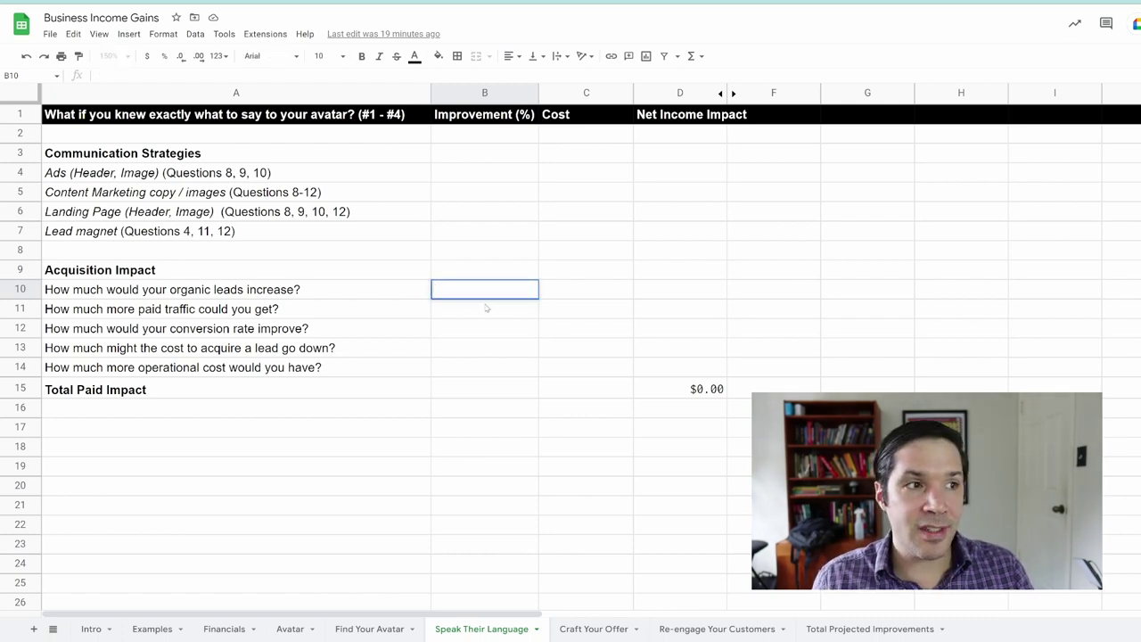
Set the improvement percentage for how much more paid traffic you could get to 3.
{"action": "left_click", "coordinate": [479, 311]}
{"action": "type", "text": "3"}
{"action": "key", "text": "Return"}
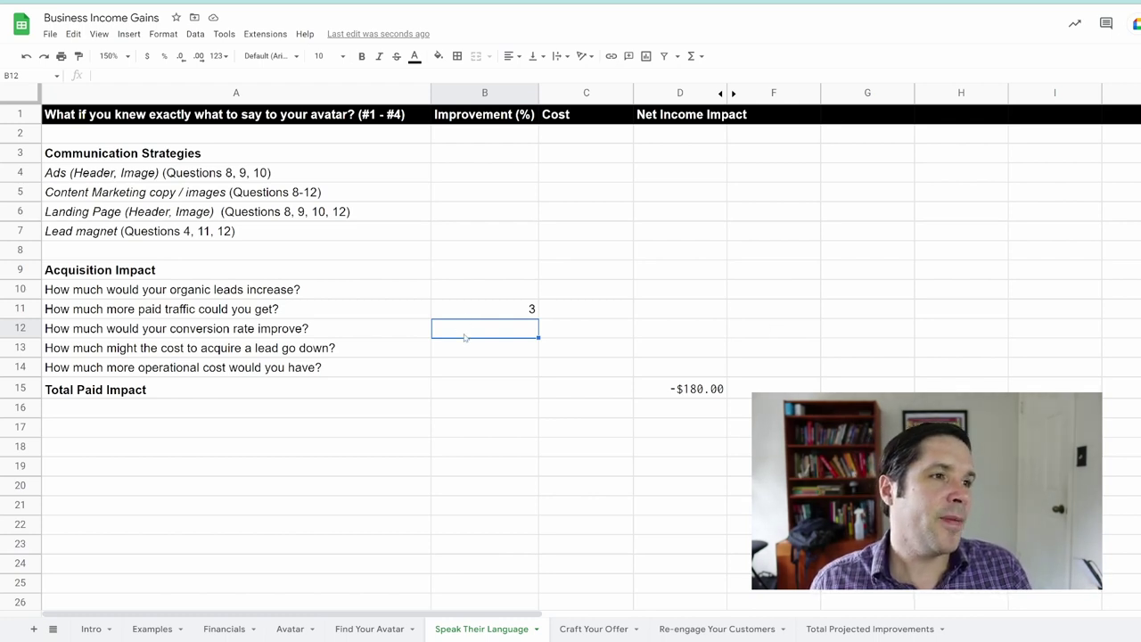
Unhide column E beside the Net Income Impact column and return to the conversion rate's improvement cell.
{"action": "right_click", "coordinate": [724, 92]}
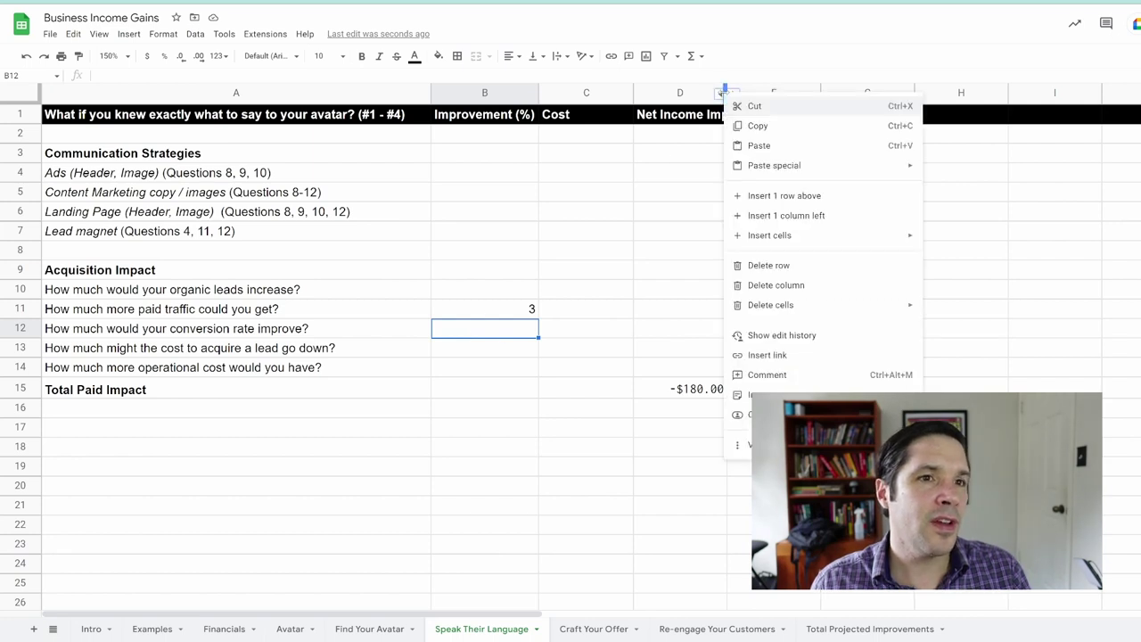
{"action": "left_click", "coordinate": [725, 93]}
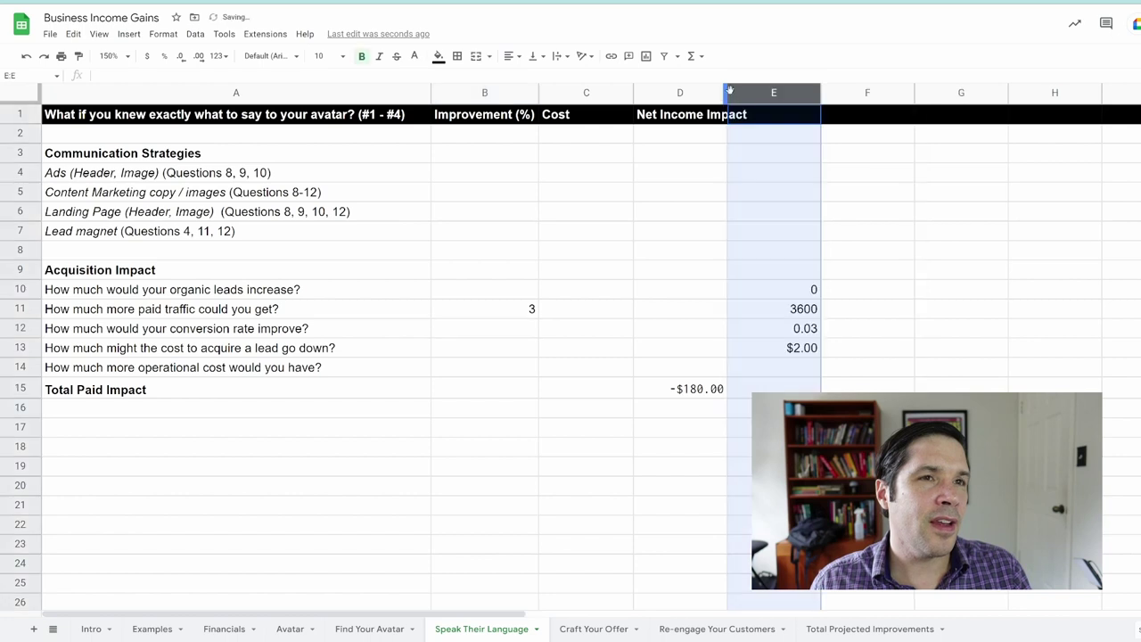
{"action": "left_click", "coordinate": [491, 334]}
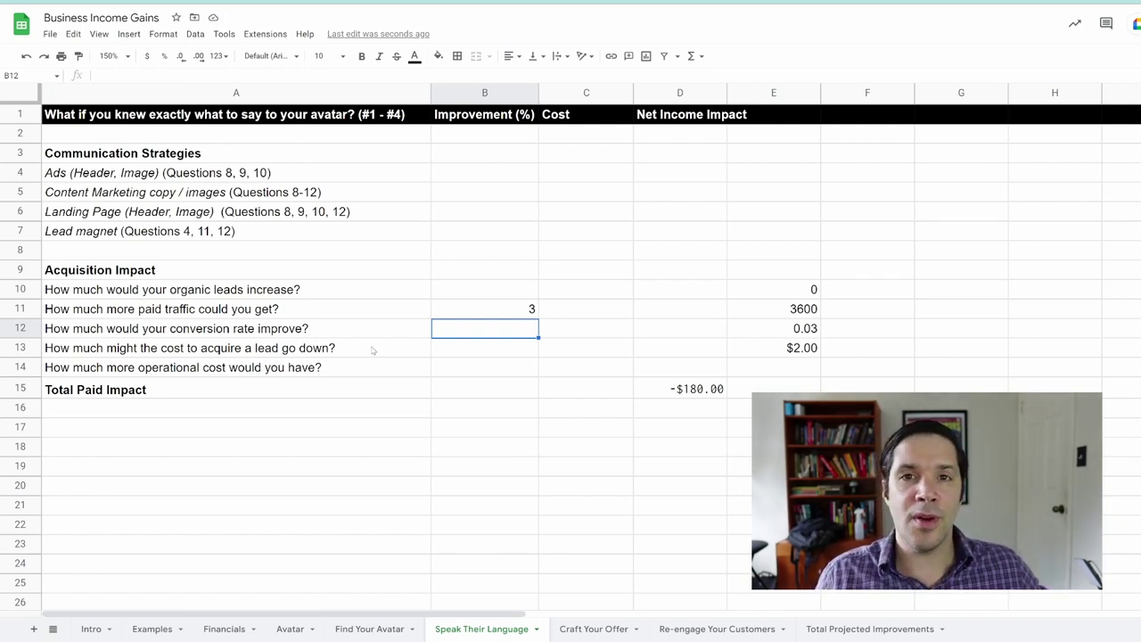
Calculate the blended conversion rate in scratch cell B17 with the formula =((3600*0.04)+4500)/153600.
{"action": "left_click", "coordinate": [510, 435]}
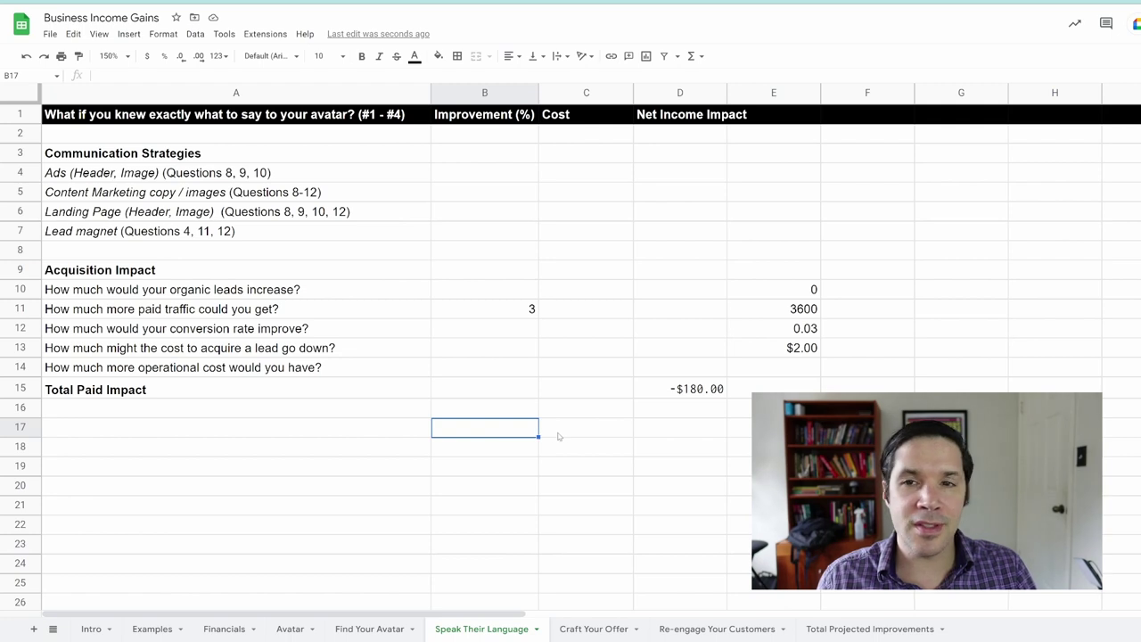
{"action": "type", "text": "="}
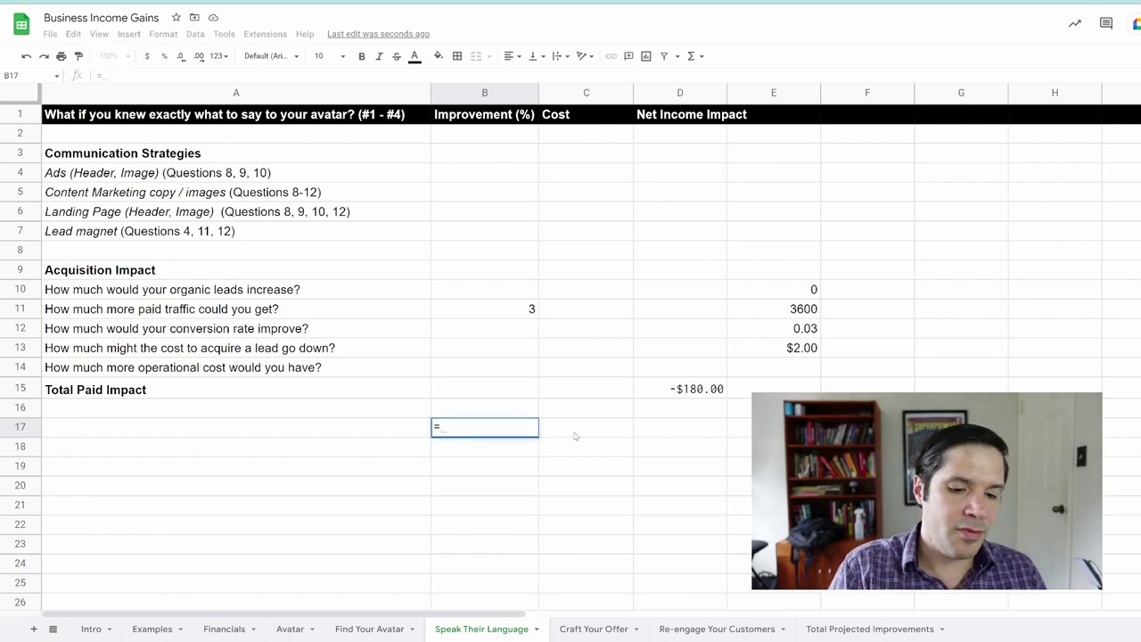
{"action": "type", "text": "(36"}
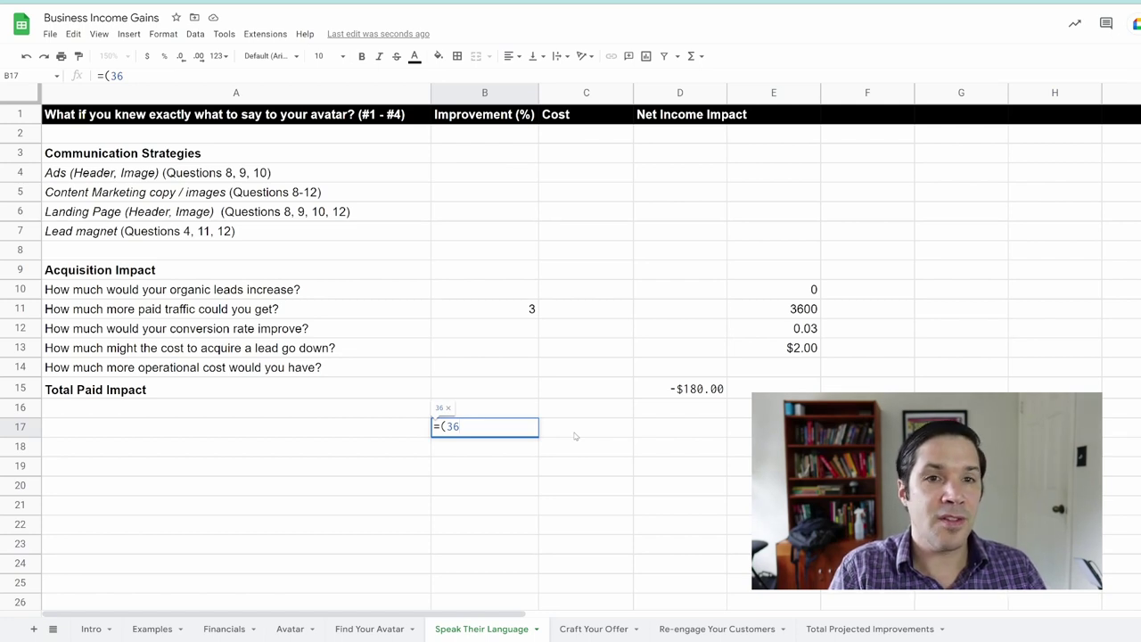
{"action": "type", "text": "00"}
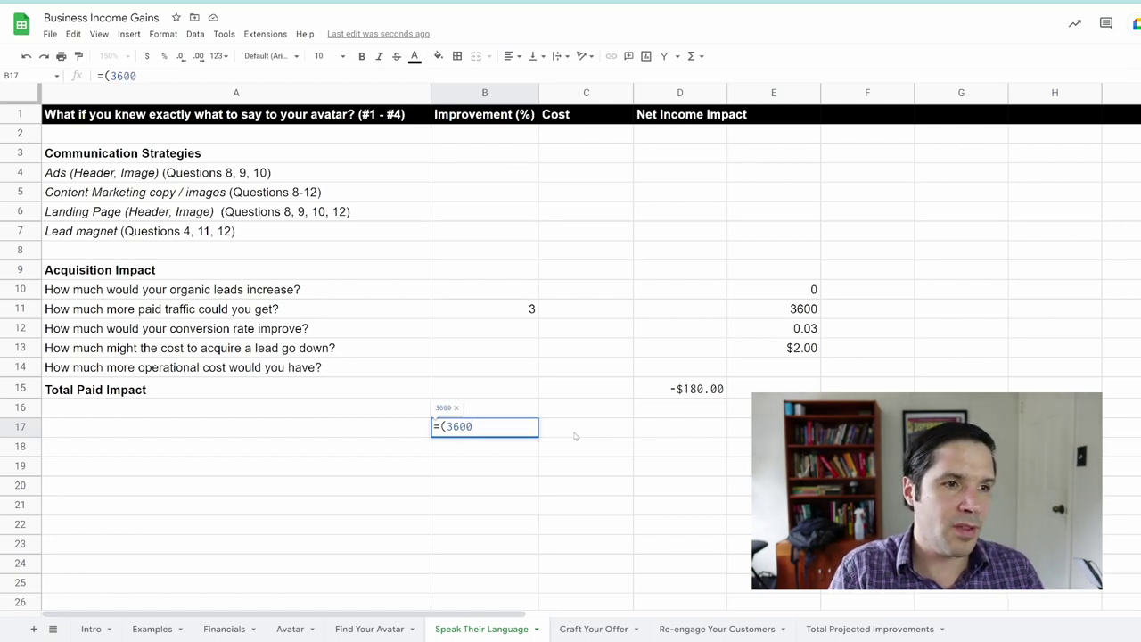
{"action": "type", "text": "*.04"}
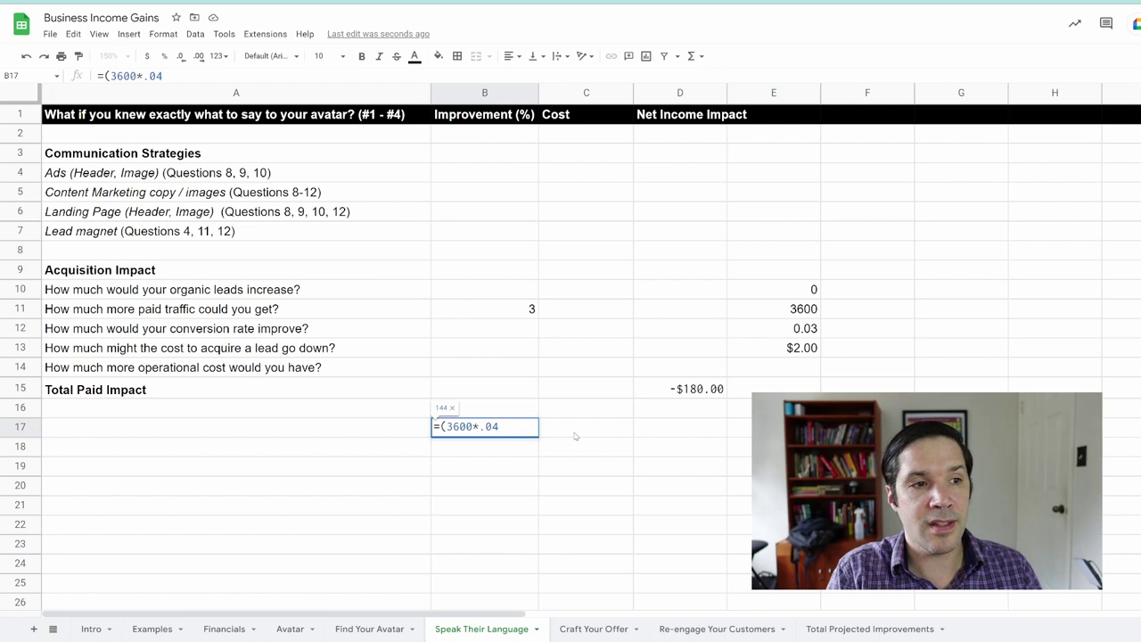
{"action": "type", "text": ")+3600)/15000"}
{"action": "key", "text": "Return"}
{"action": "key", "text": "Return"}
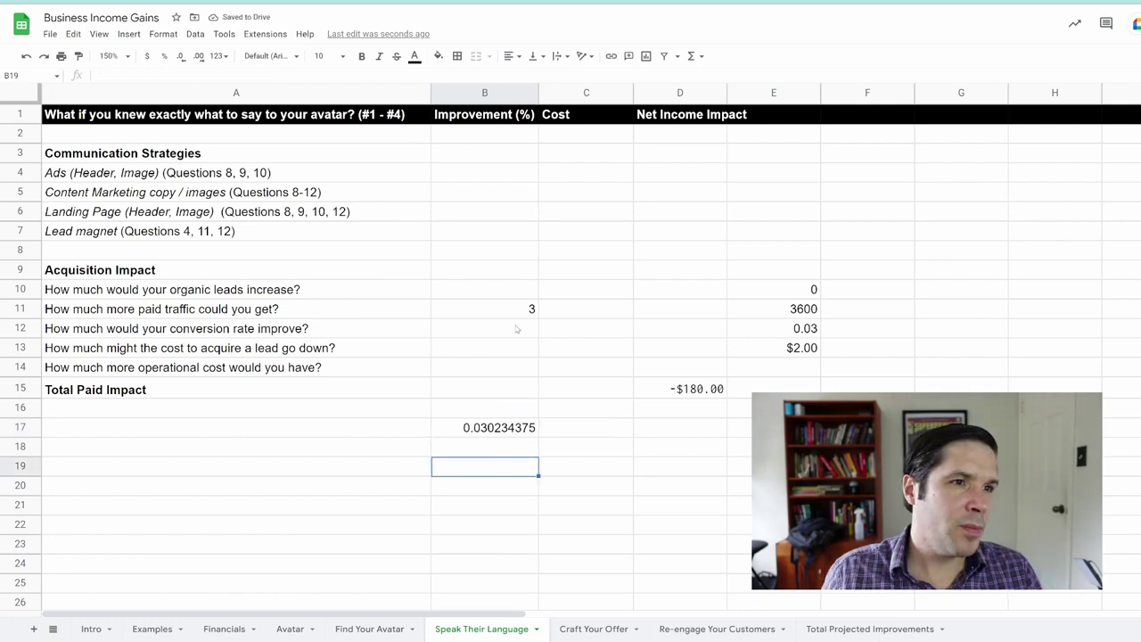
Set the conversion rate improvement to 1 and clear the scratch calculation in B17.
{"action": "left_click", "coordinate": [516, 328]}
{"action": "type", "text": "1"}
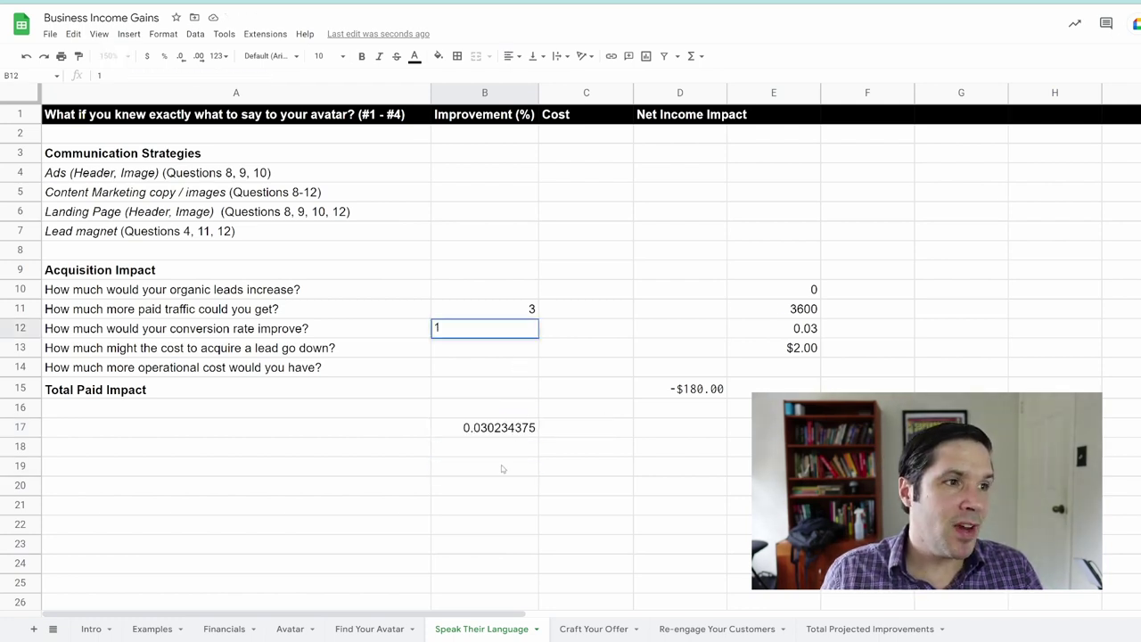
{"action": "left_click", "coordinate": [502, 469]}
{"action": "left_click", "coordinate": [500, 434]}
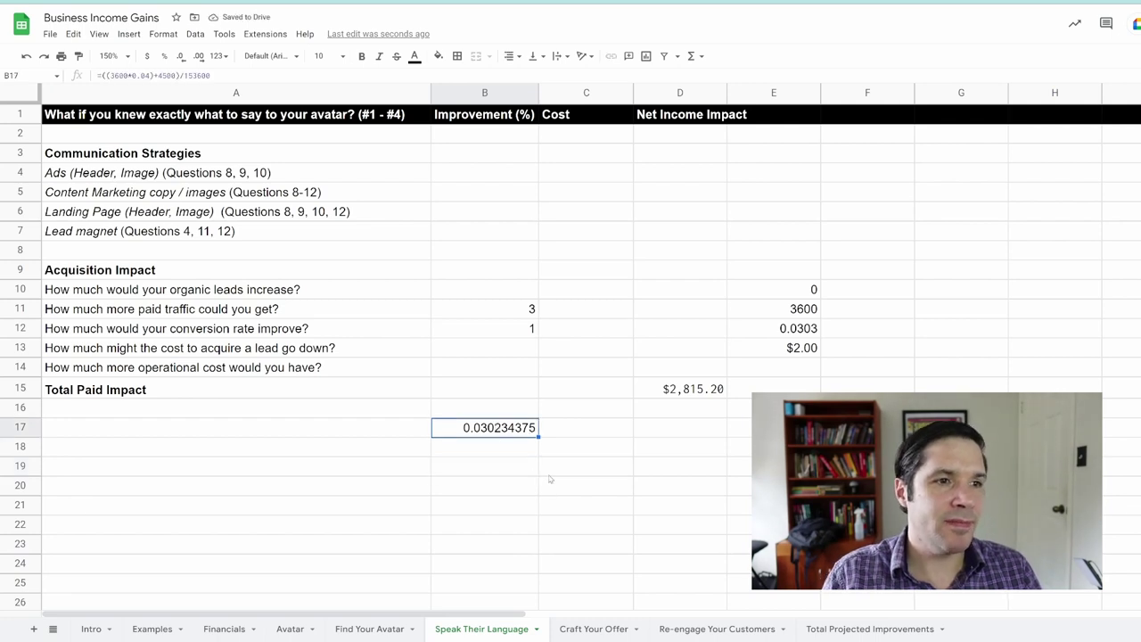
{"action": "key", "text": "Delete"}
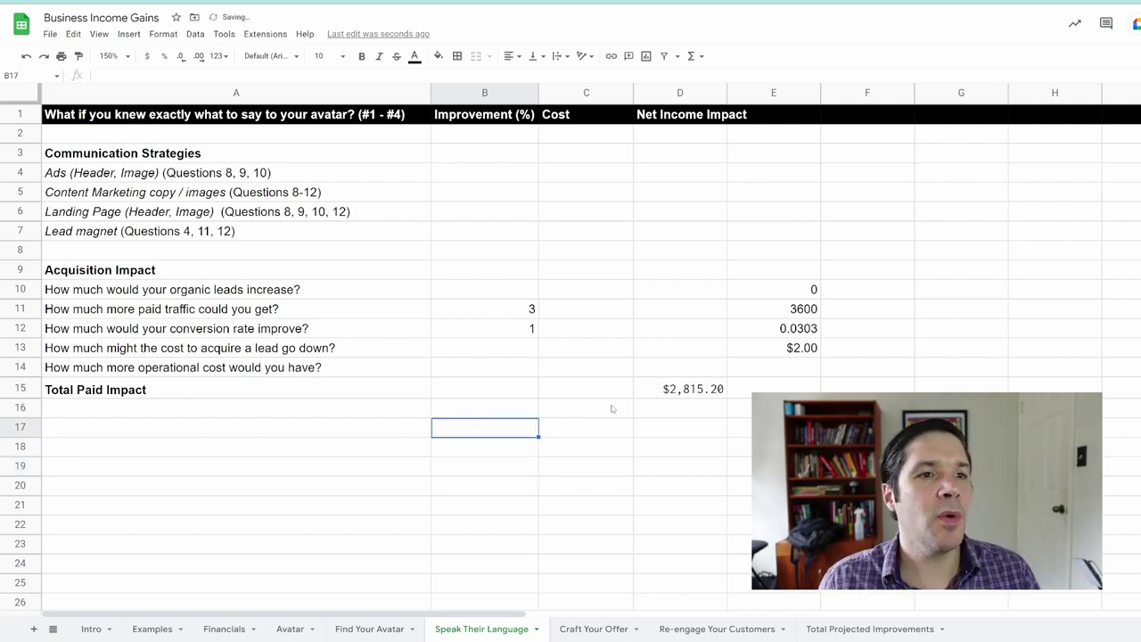
Enter 2,500 in the Cost column for how much more operational cost there would be.
{"action": "left_click", "coordinate": [510, 355]}
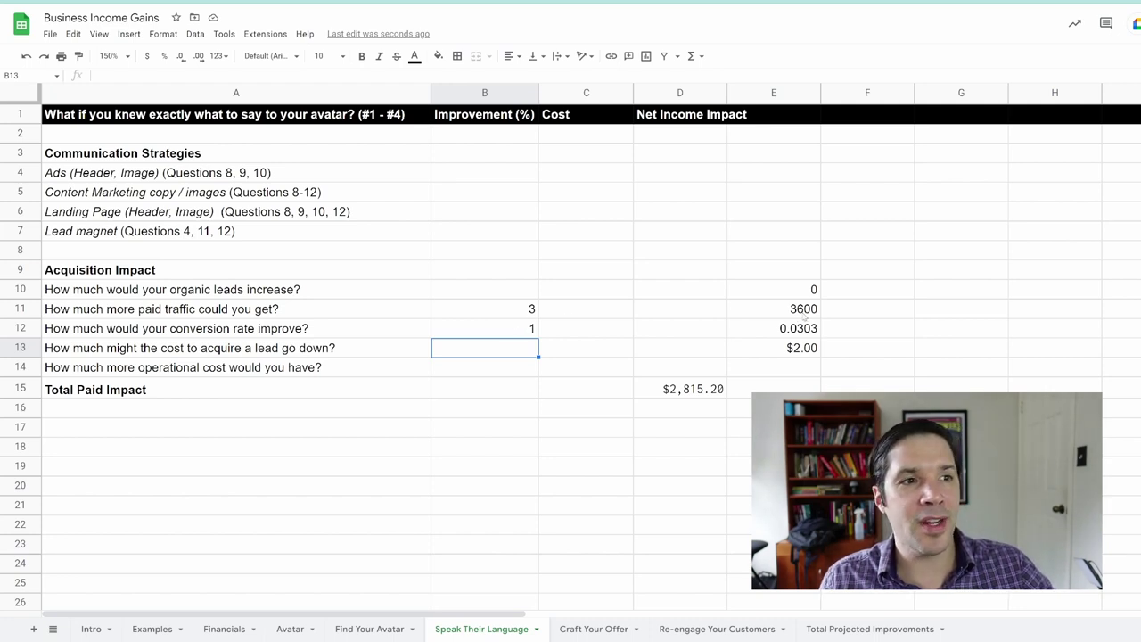
{"action": "left_click", "coordinate": [495, 390]}
{"action": "left_click", "coordinate": [505, 368]}
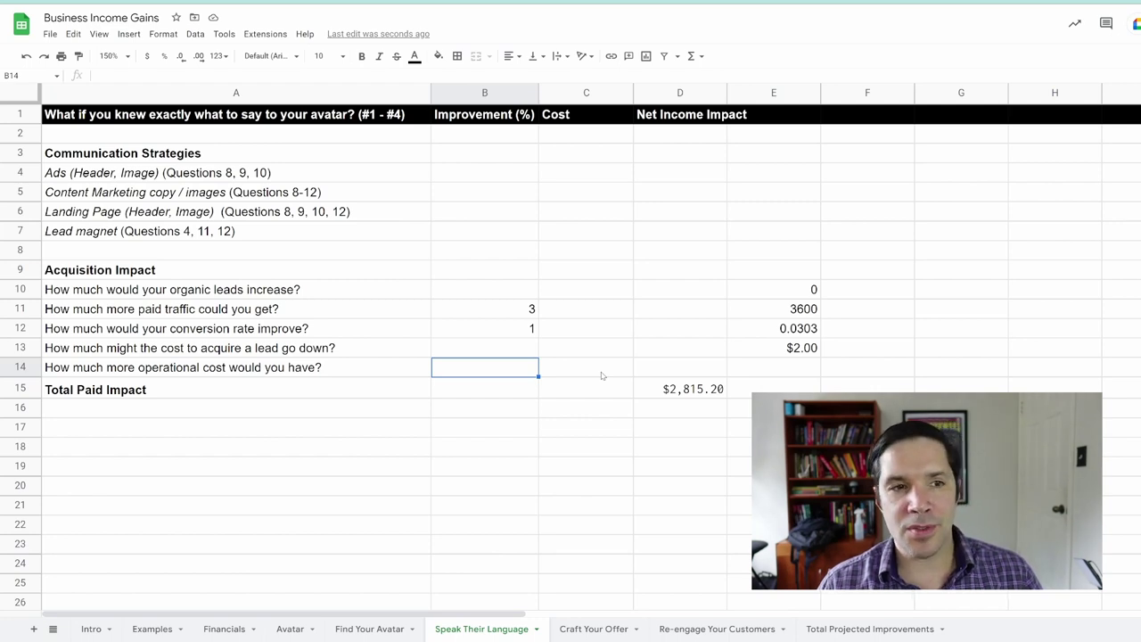
{"action": "left_click", "coordinate": [602, 375]}
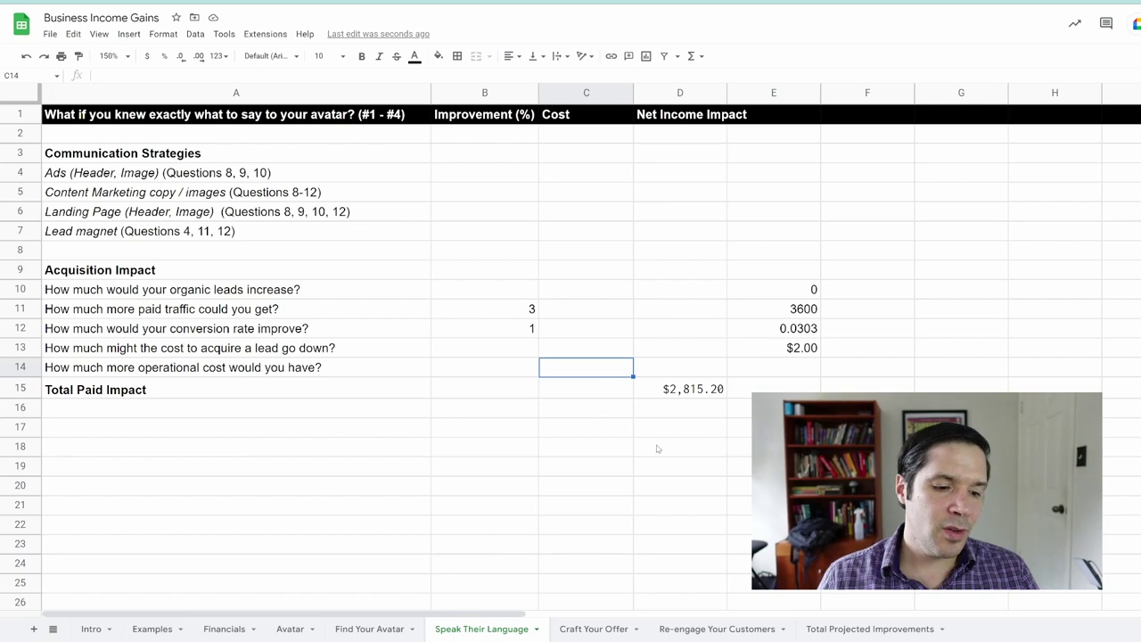
{"action": "type", "text": "2,500"}
{"action": "key", "text": "Return"}
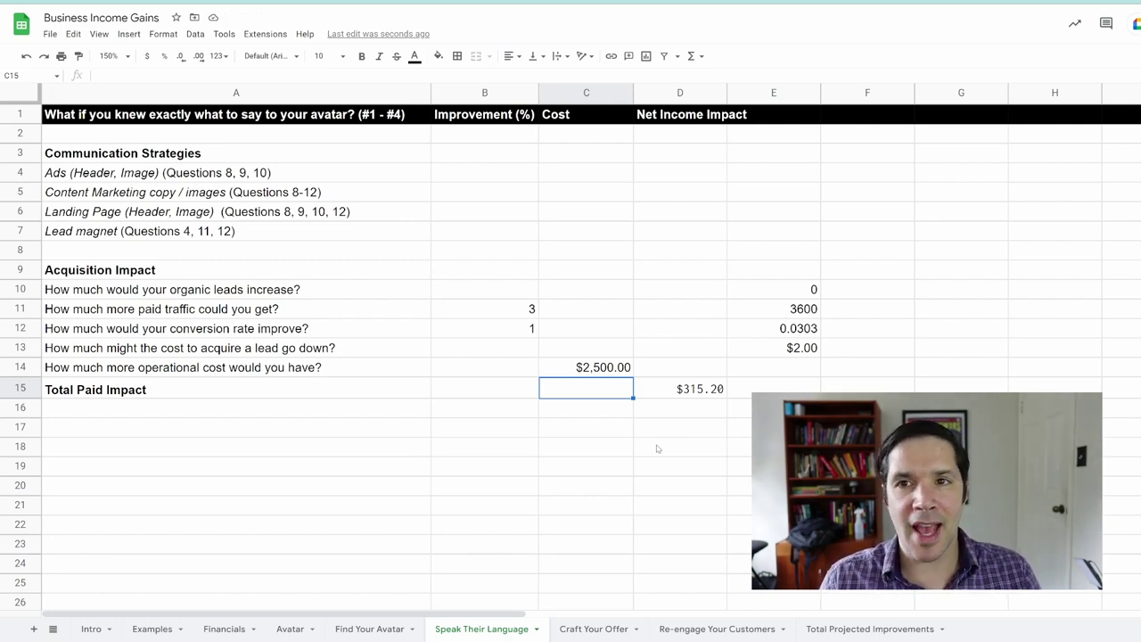
Change the operational cost to 2000.
{"action": "left_click", "coordinate": [589, 373]}
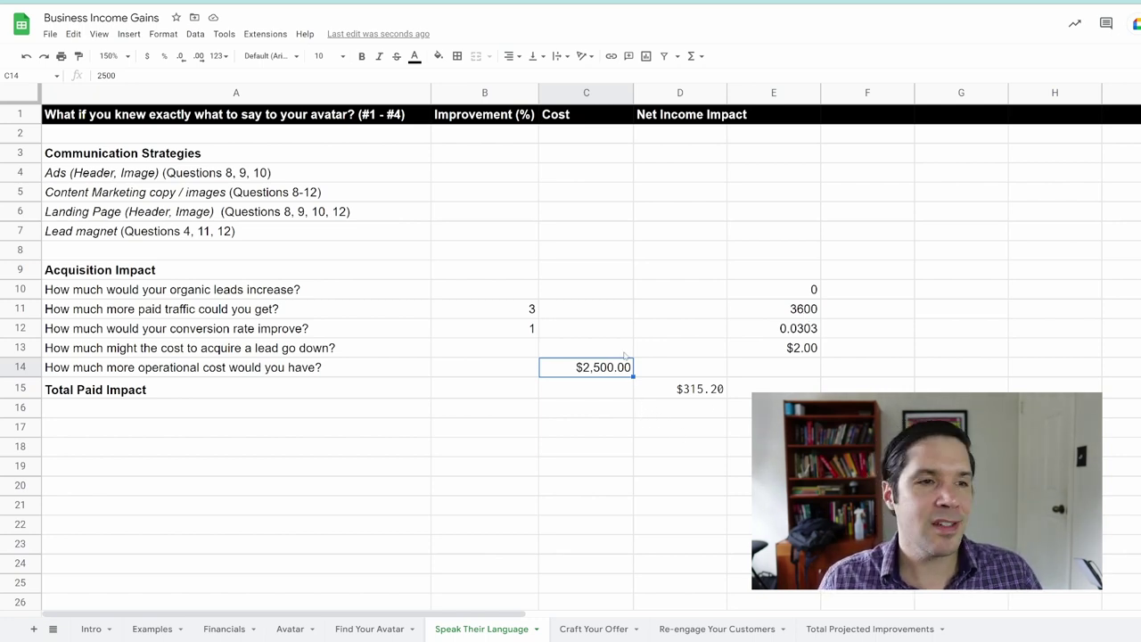
{"action": "double_click", "coordinate": [600, 366]}
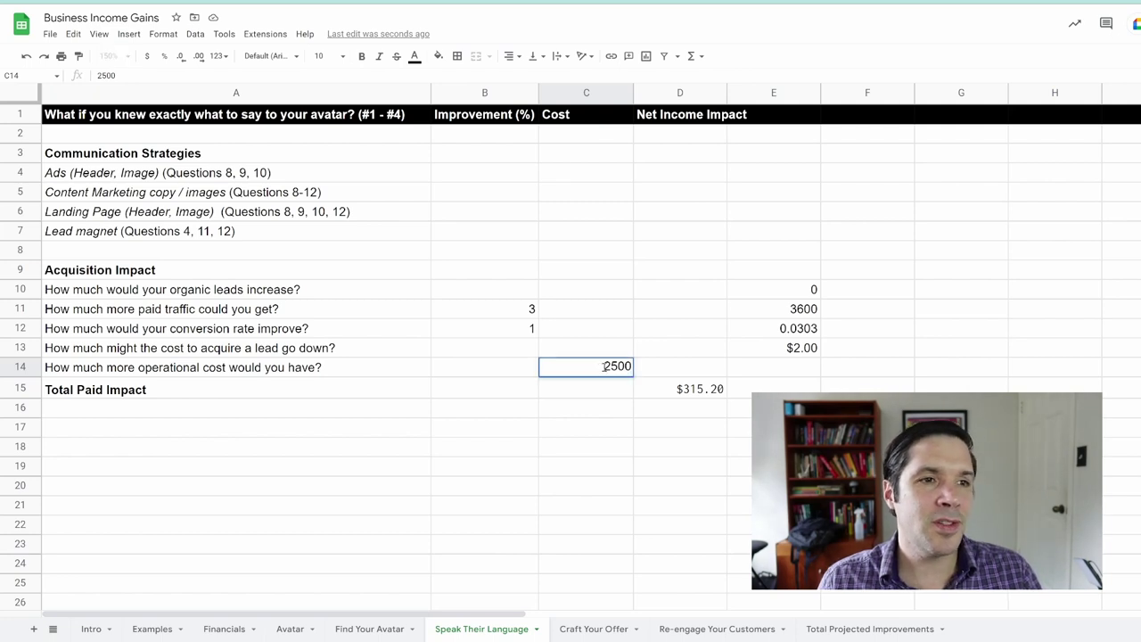
{"action": "left_click", "coordinate": [615, 367]}
{"action": "key", "text": "BackSpace"}
{"action": "type", "text": "0"}
{"action": "key", "text": "Return"}
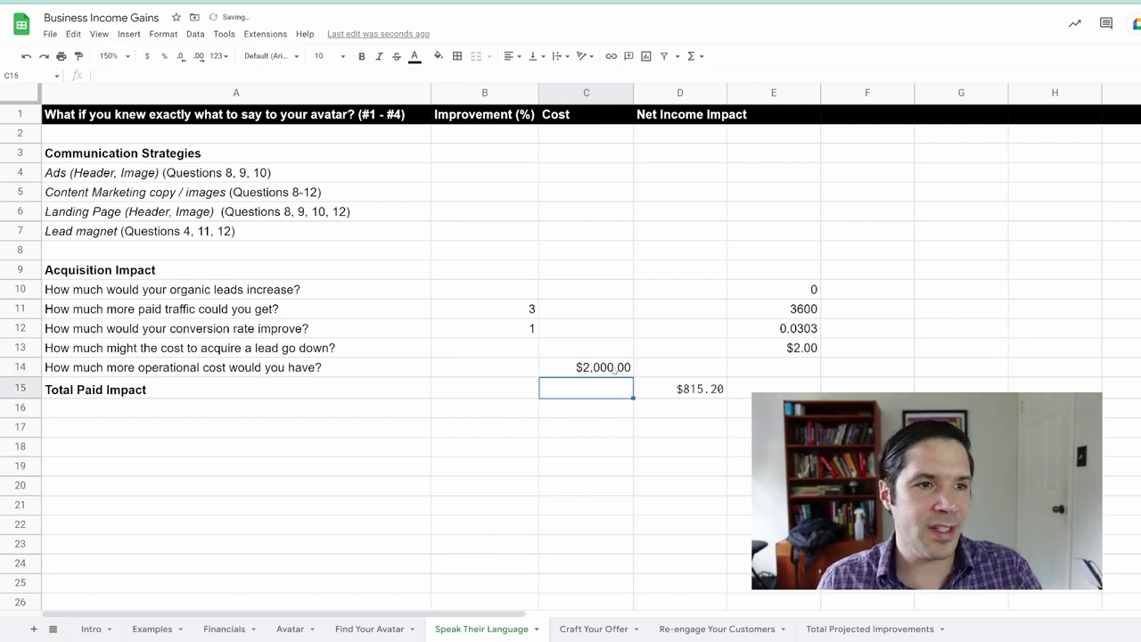
Clear the operational cost in C14 and enter 2500 instead.
{"action": "left_click", "coordinate": [592, 372]}
{"action": "key", "text": "Delete"}
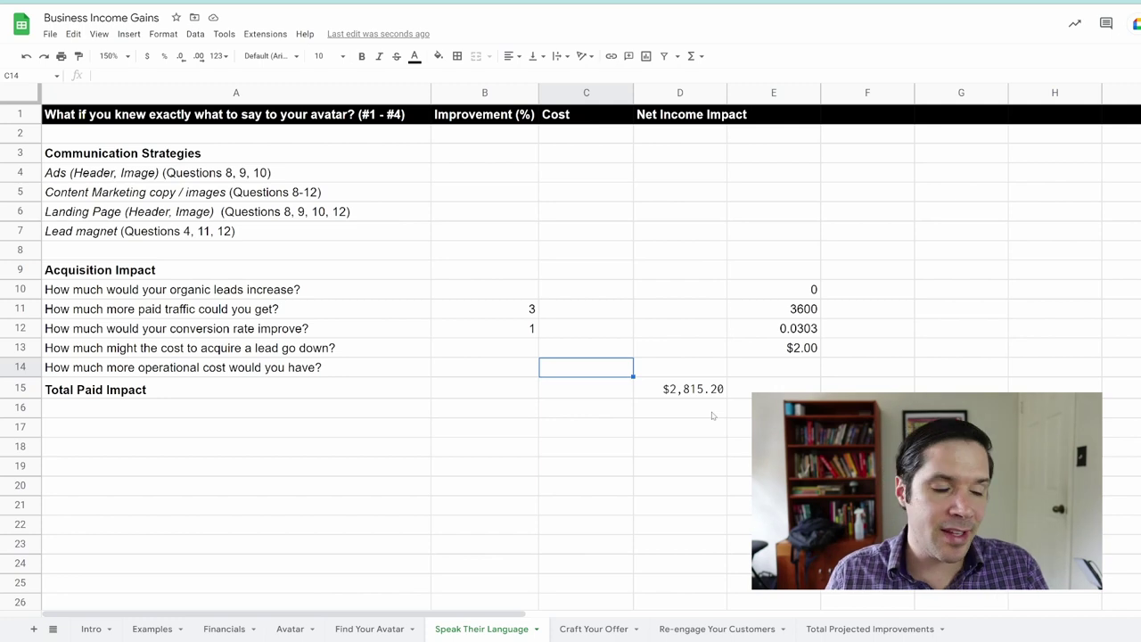
{"action": "type", "text": "2500"}
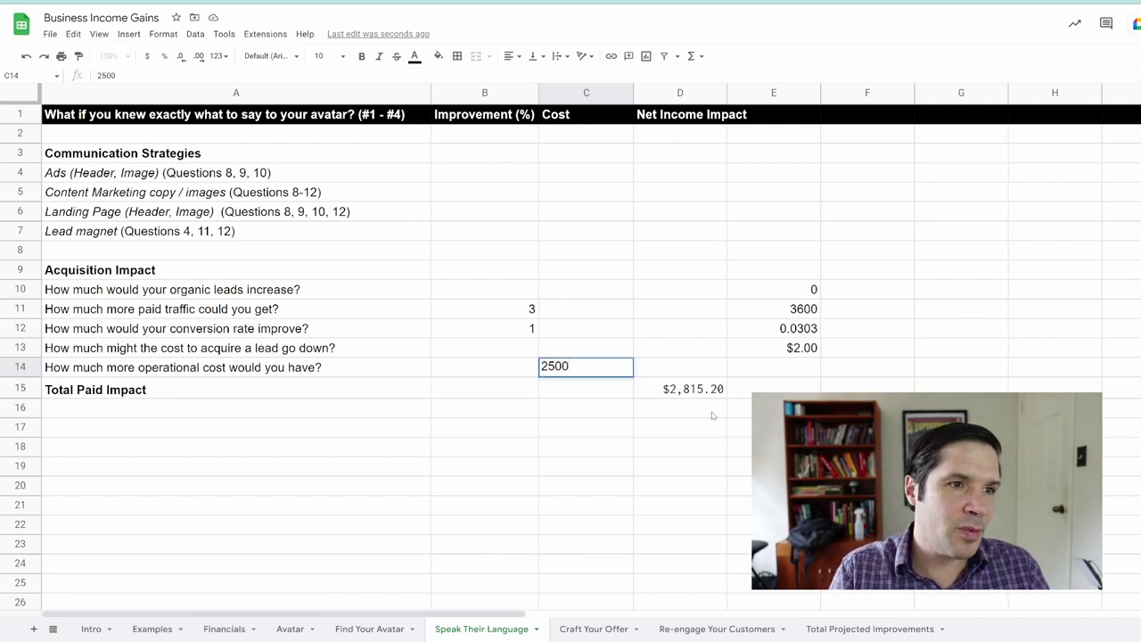
{"action": "key", "text": "Return"}
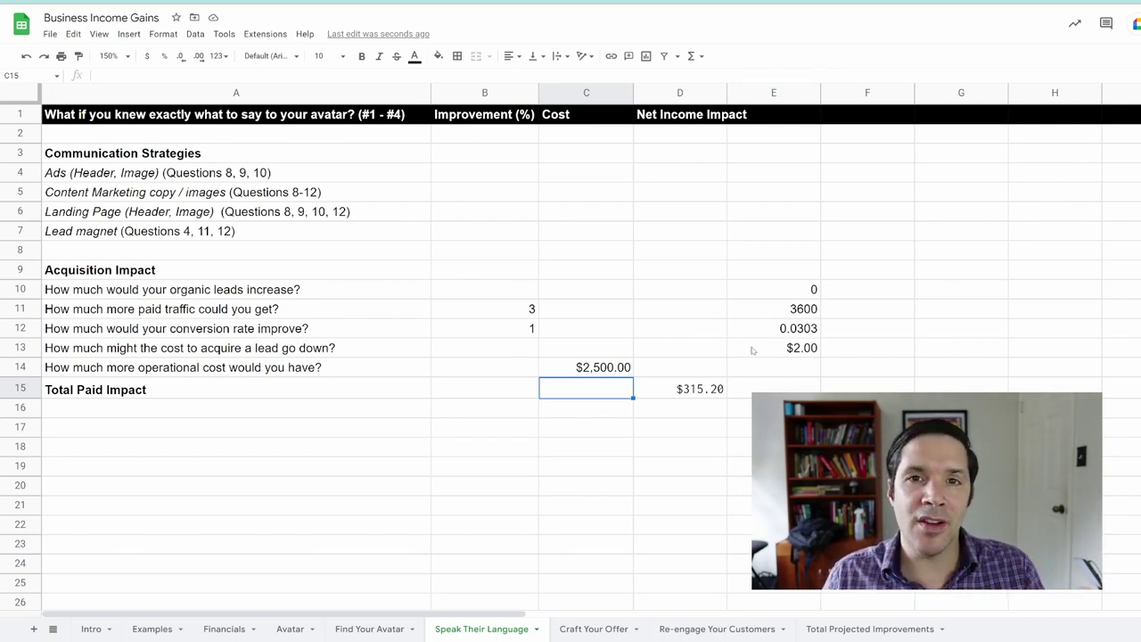
Calculate another conversion rate estimate in scratch cell B17 with a formula based on 120000*.1.
{"action": "left_click", "coordinate": [513, 438]}
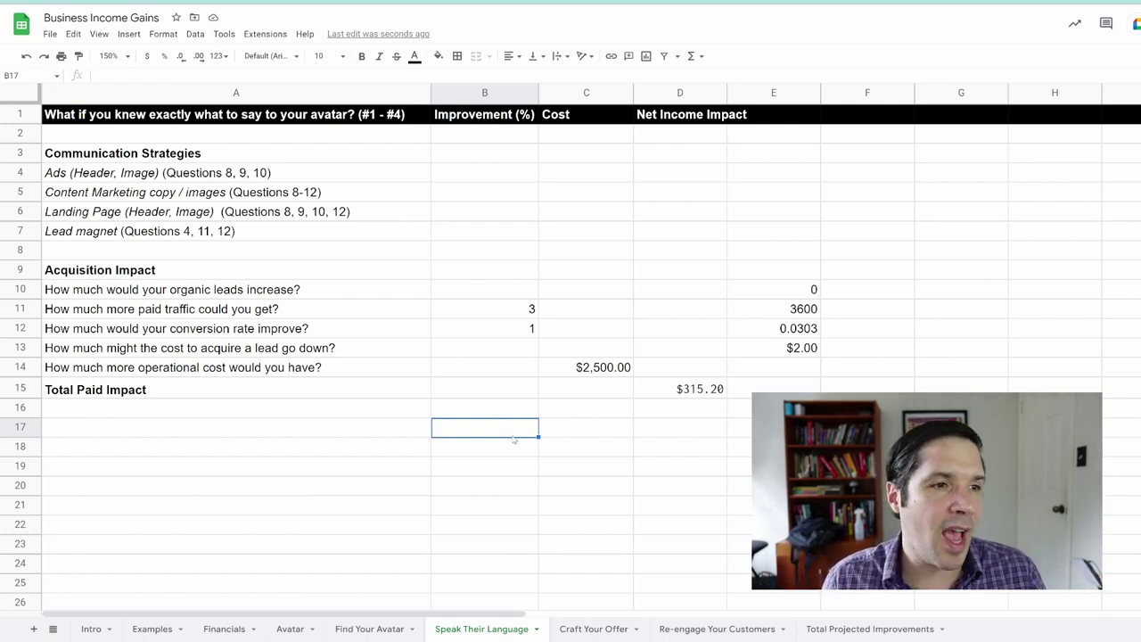
{"action": "type", "text": "="}
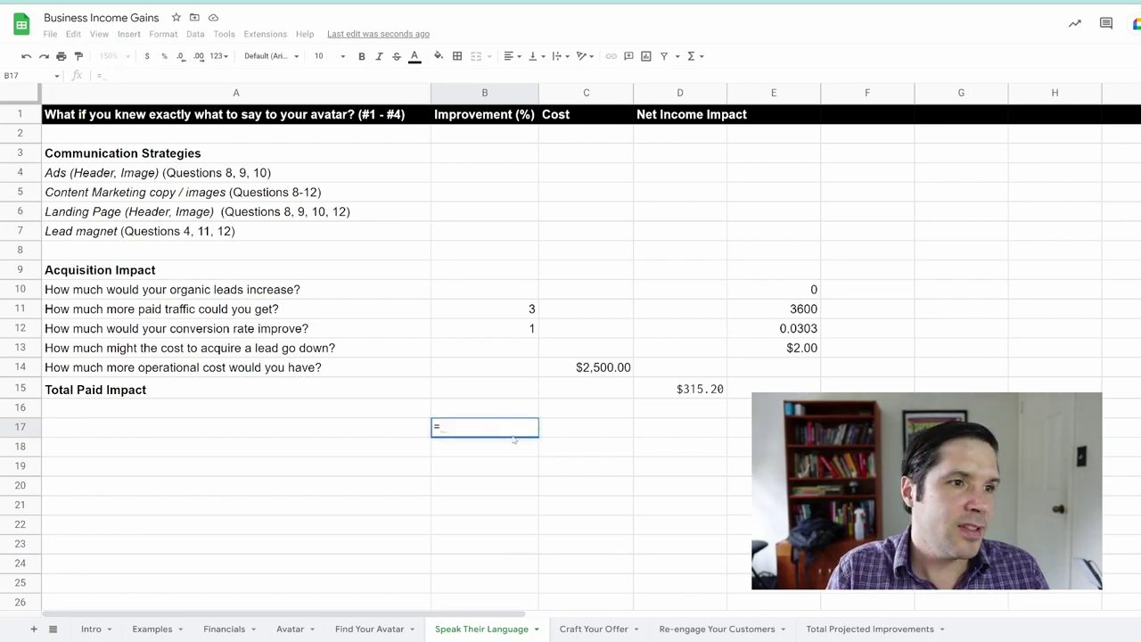
{"action": "type", "text": "(1"}
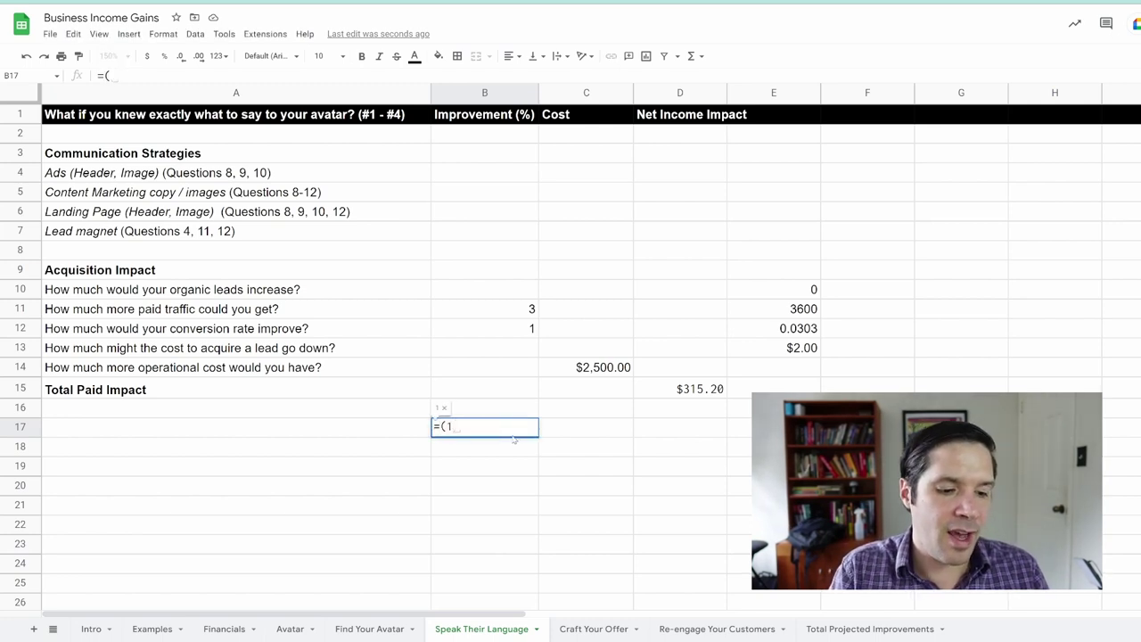
{"action": "type", "text": "20000*"}
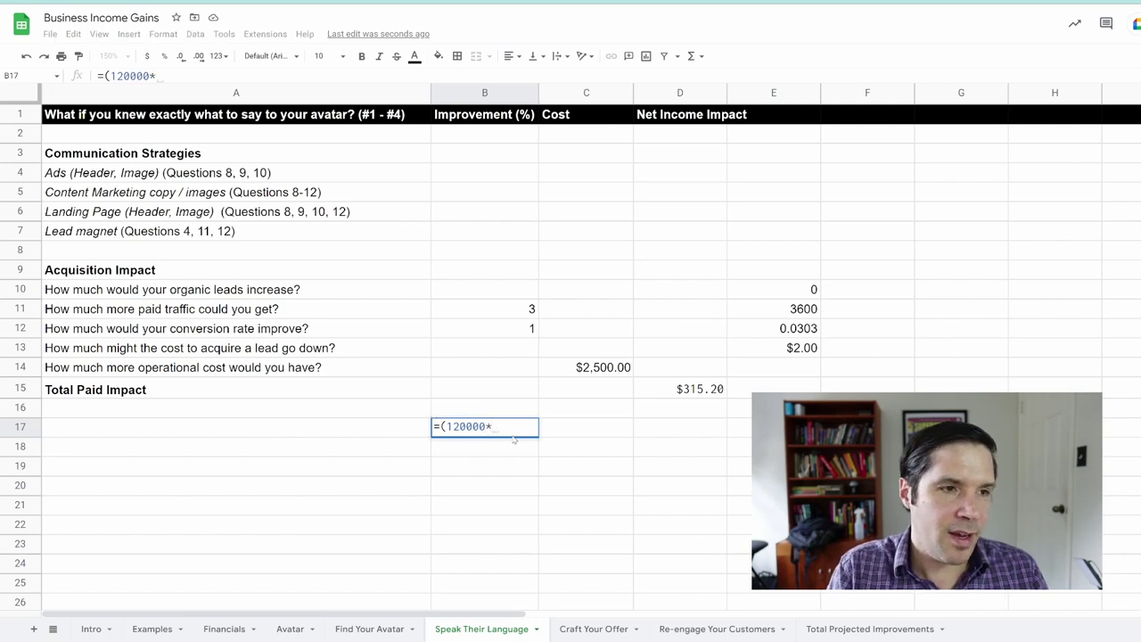
{"action": "type", "text": "."}
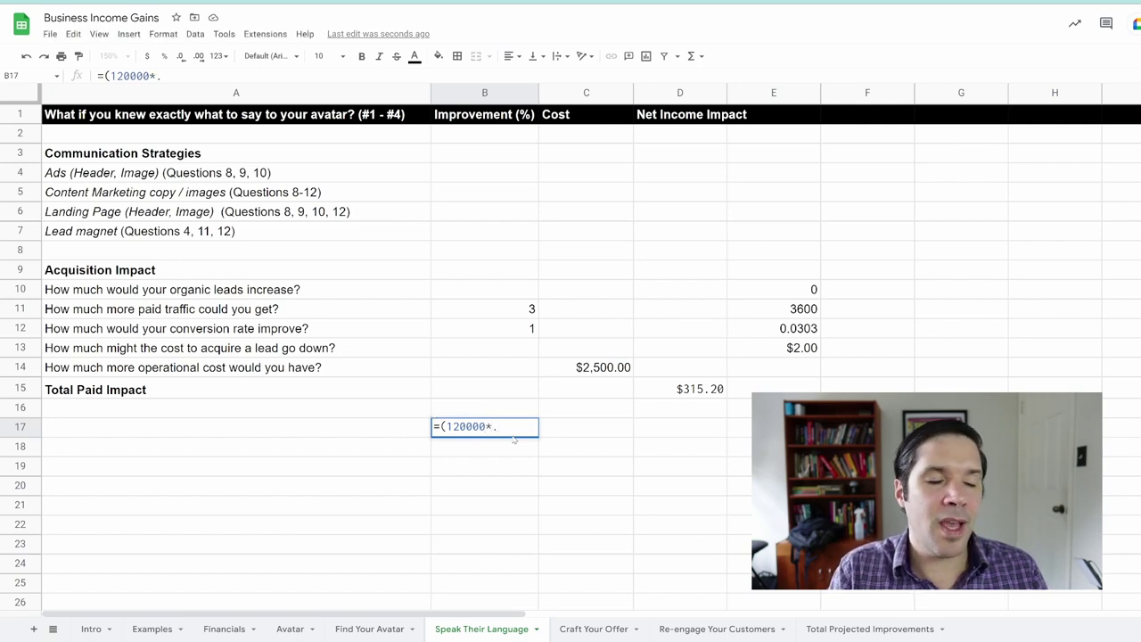
{"action": "type", "text": "1"}
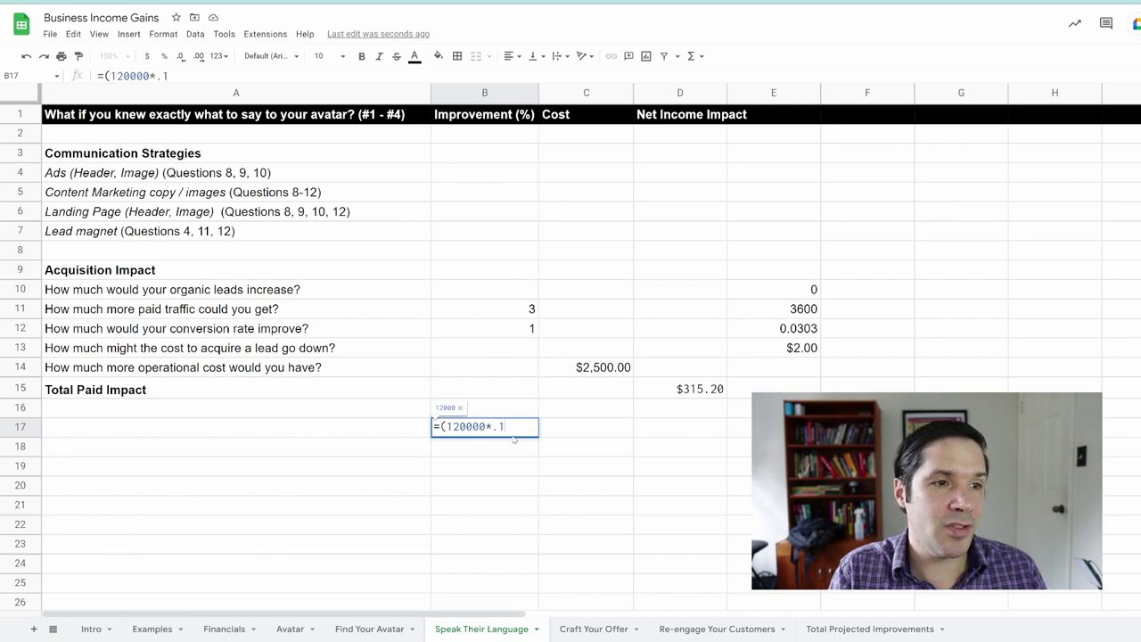
{"action": "type", "text": "*.04)"}
{"action": "key", "text": "Return"}
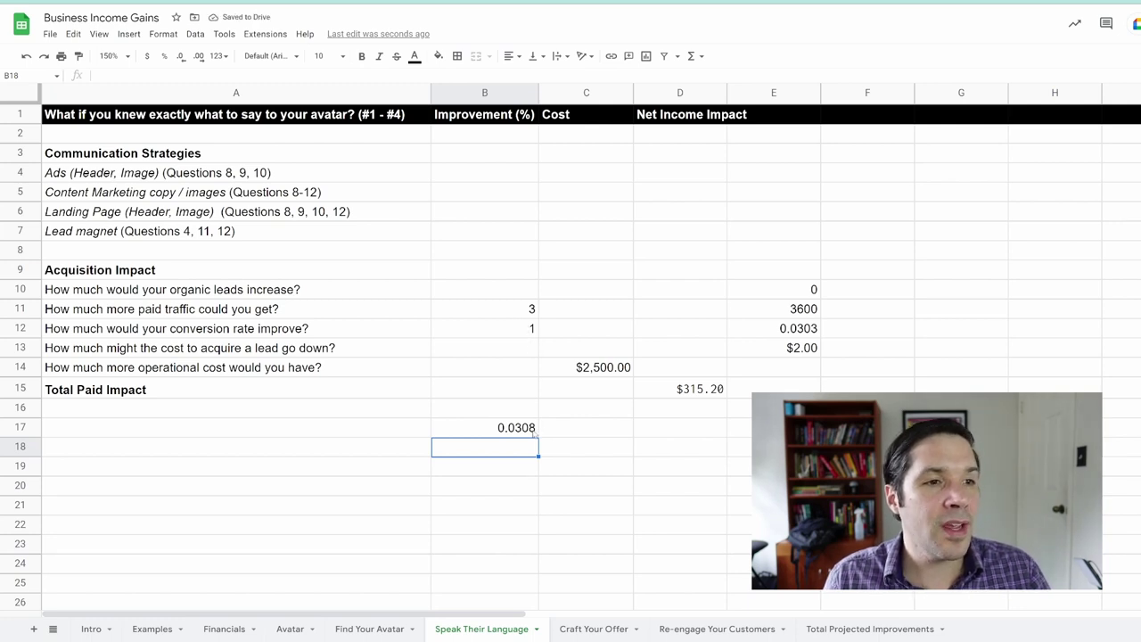
Set the paid traffic improvement to 0 and the conversion rate improvement to 2.5 under Acquisition Impact.
{"action": "left_click", "coordinate": [515, 337]}
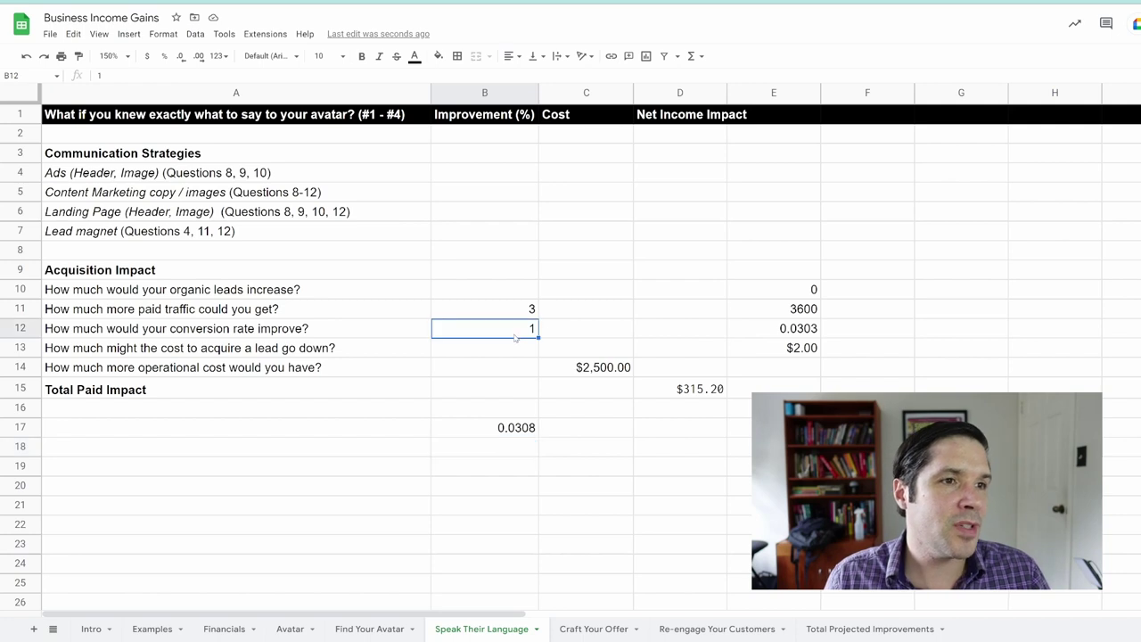
{"action": "left_click", "coordinate": [526, 316]}
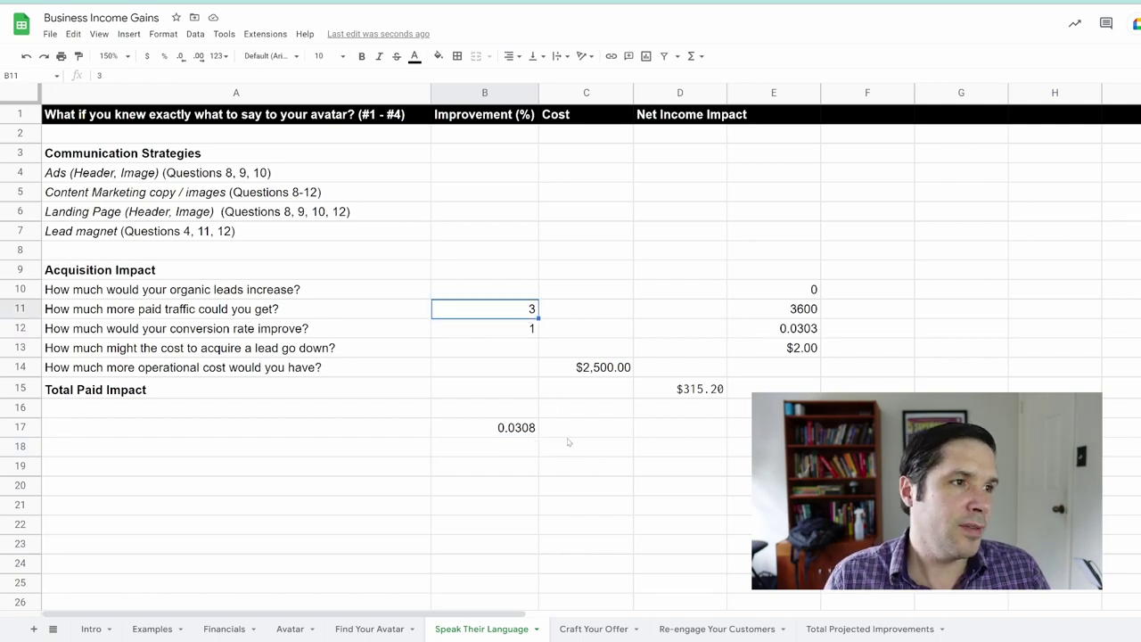
{"action": "key", "text": "BackSpace"}
{"action": "type", "text": "0"}
{"action": "key", "text": "Return"}
{"action": "type", "text": "2."}
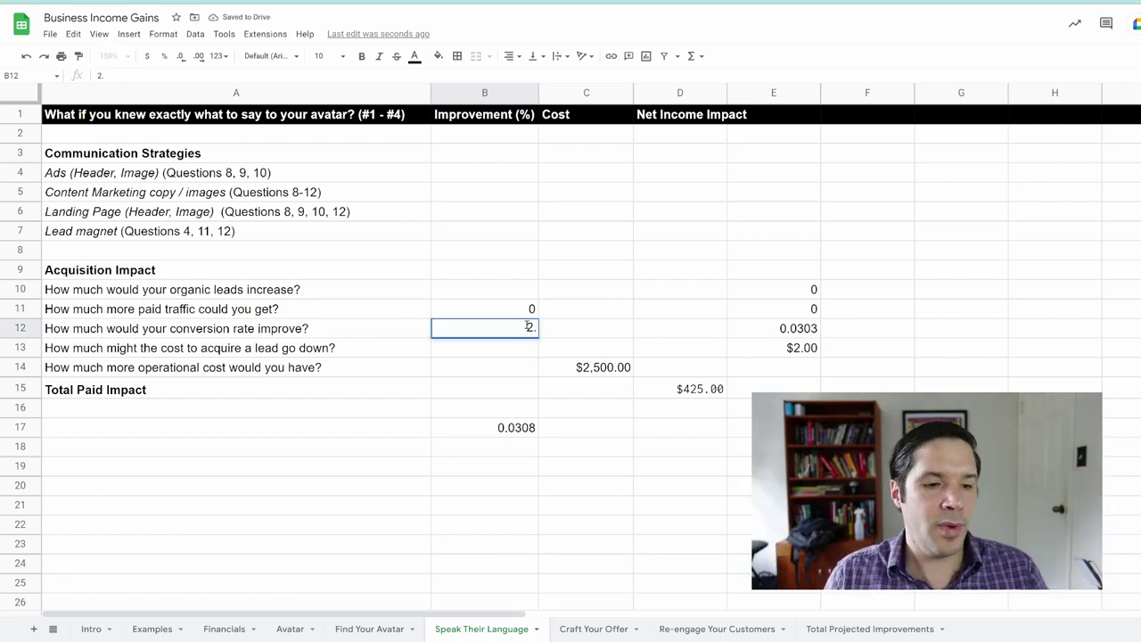
{"action": "type", "text": "5"}
{"action": "key", "text": "Return"}
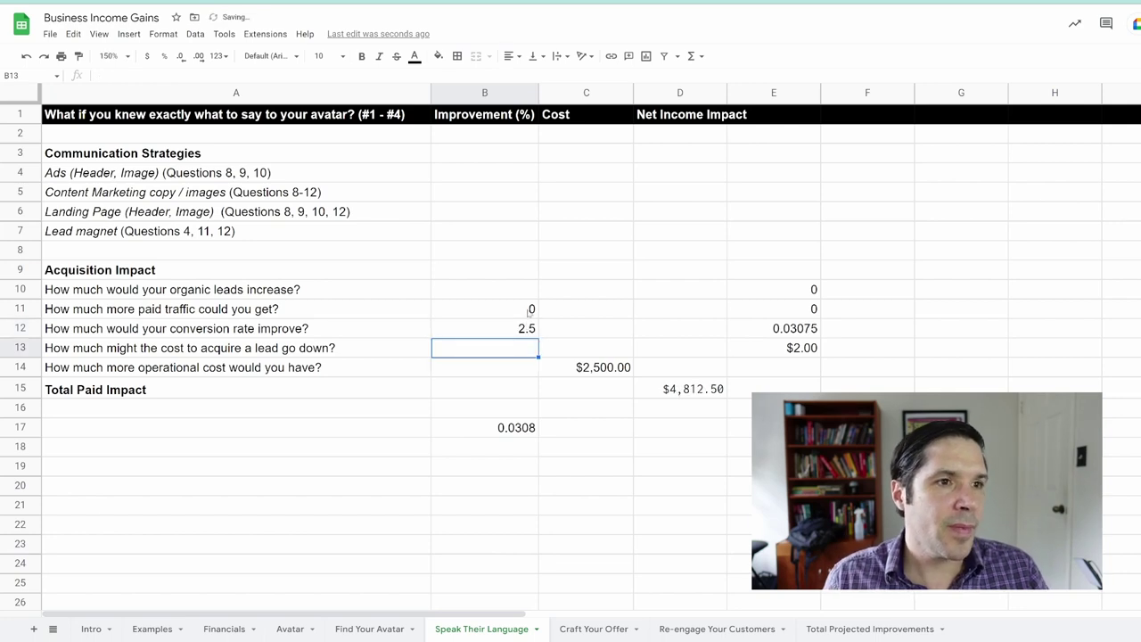
Test a paid traffic improvement of 1 in B11 twice, clearing the cell after each trial.
{"action": "left_click", "coordinate": [530, 310]}
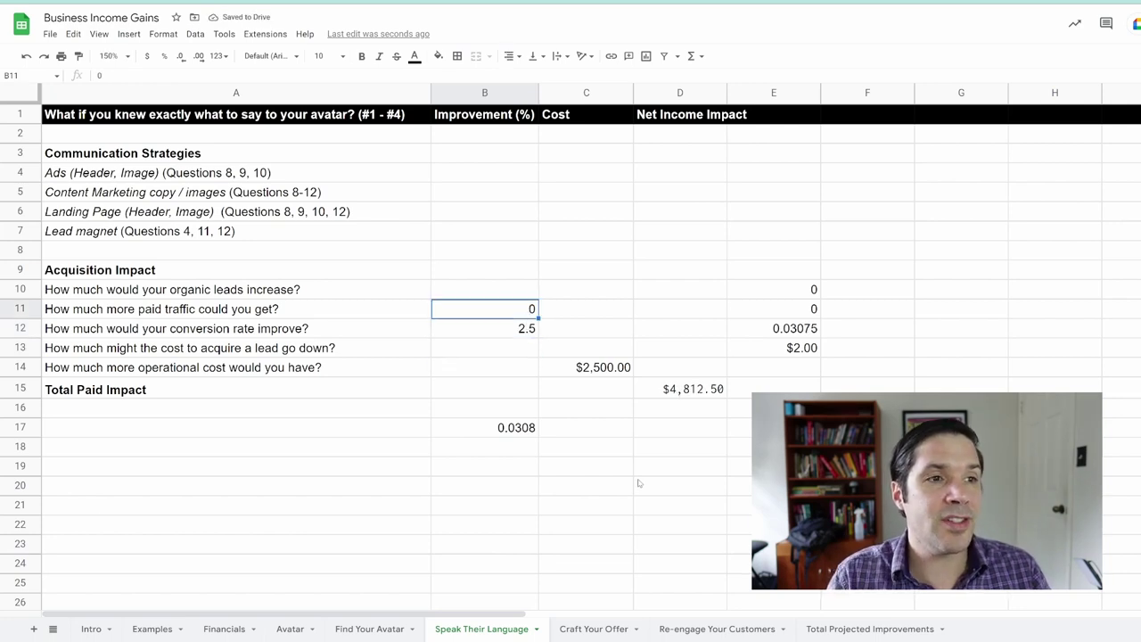
{"action": "type", "text": "1"}
{"action": "key", "text": "Return"}
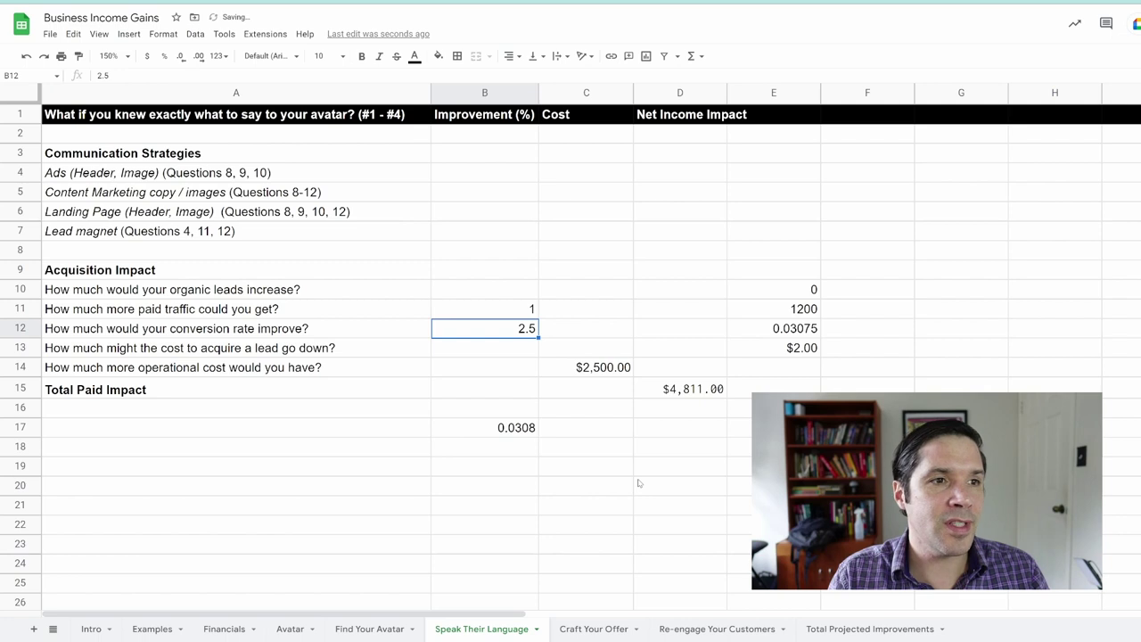
{"action": "key", "text": "Up"}
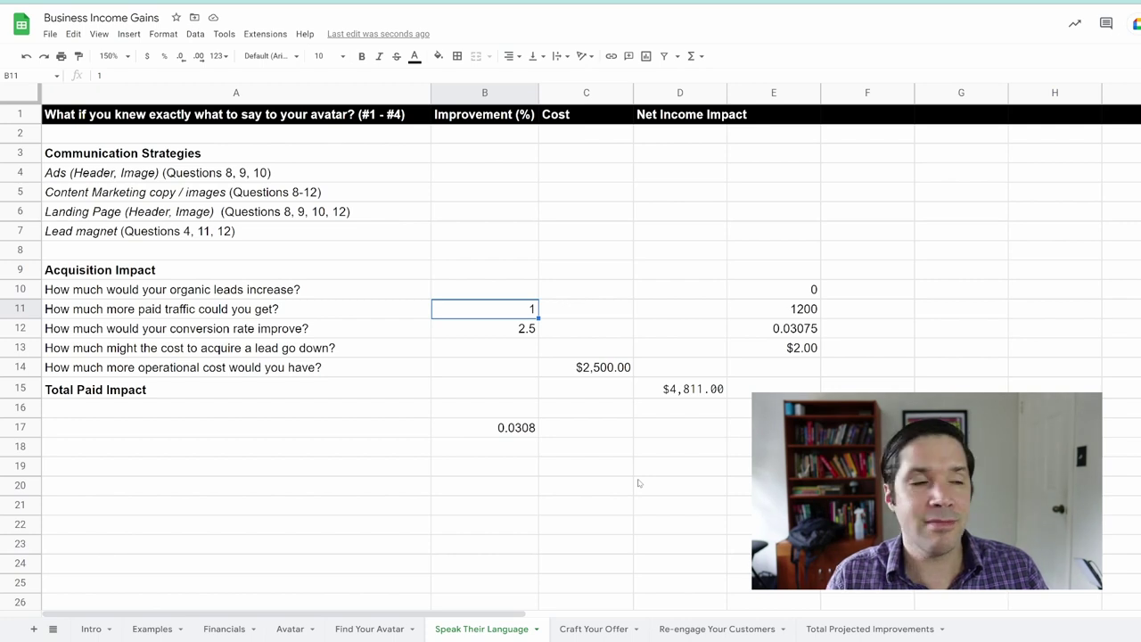
{"action": "key", "text": "Delete"}
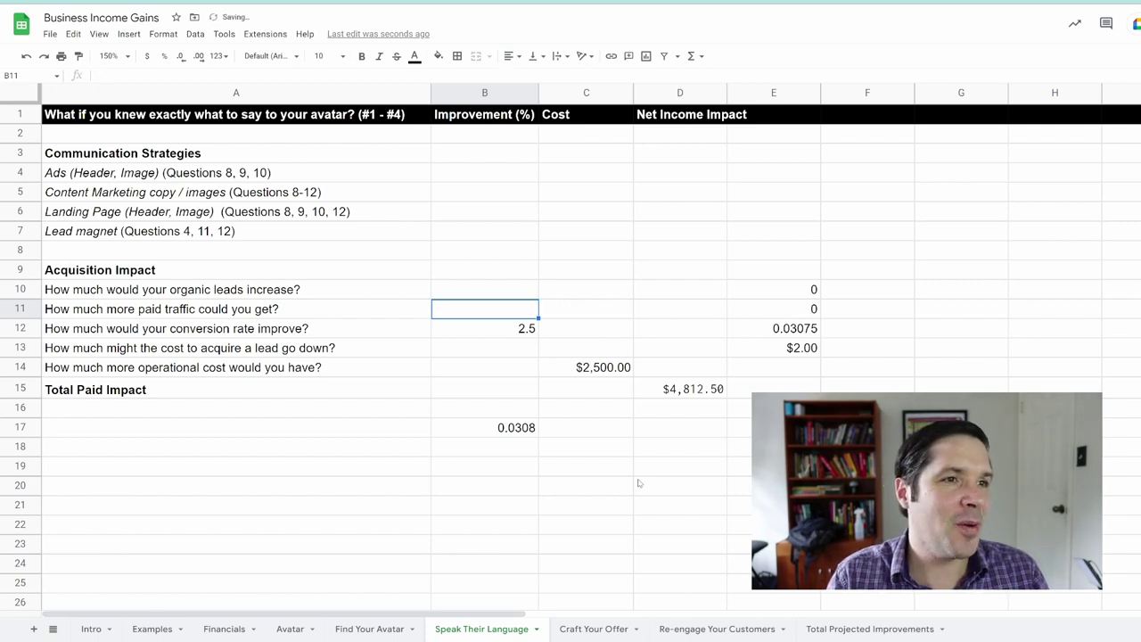
{"action": "type", "text": "1"}
{"action": "key", "text": "Return"}
{"action": "key", "text": "Up"}
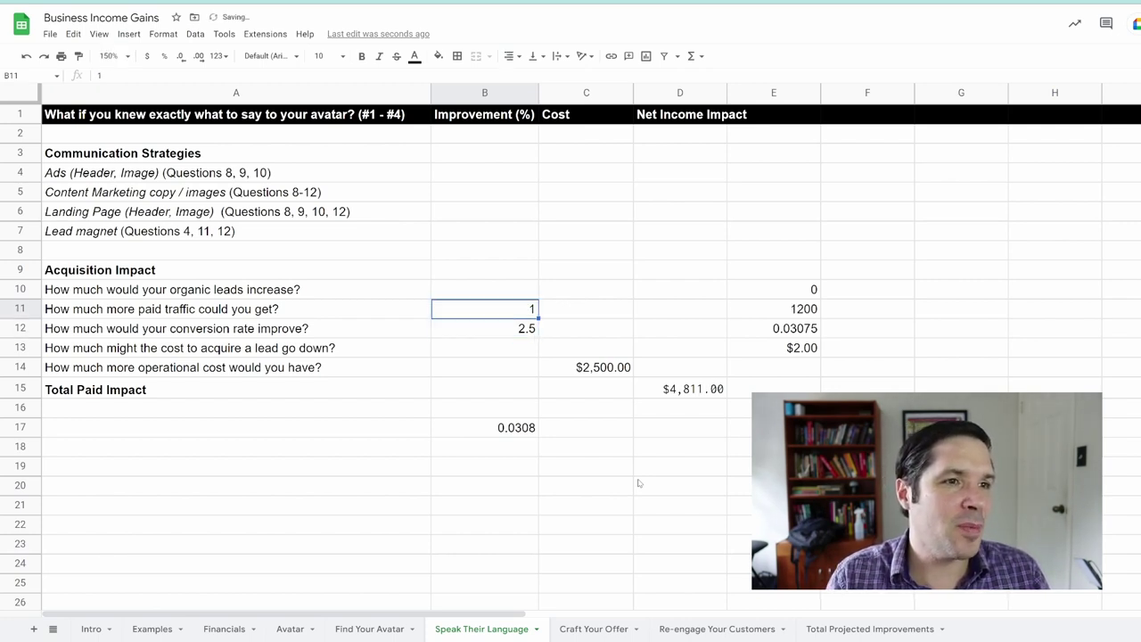
{"action": "key", "text": "Delete"}
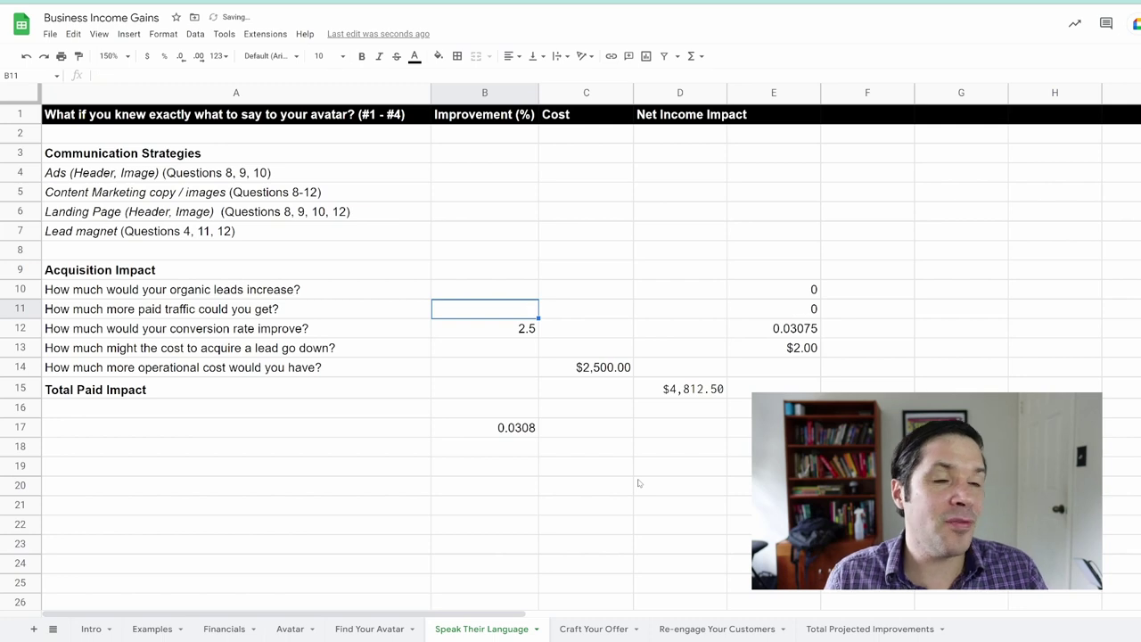
Estimate the lead cost in B18 with =((120000*0.1*1.9)+(120000*0.9*2))/120000 and enter .5 as the reduction in cost to acquire a lead.
{"action": "left_click", "coordinate": [488, 348]}
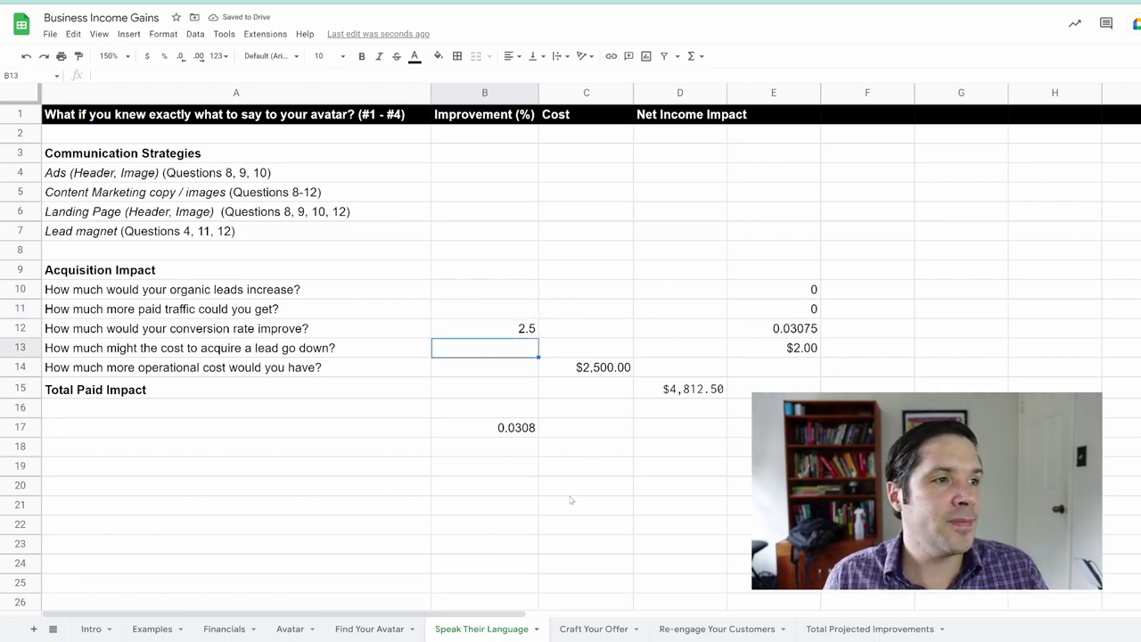
{"action": "left_click", "coordinate": [508, 428]}
{"action": "left_click", "coordinate": [484, 450]}
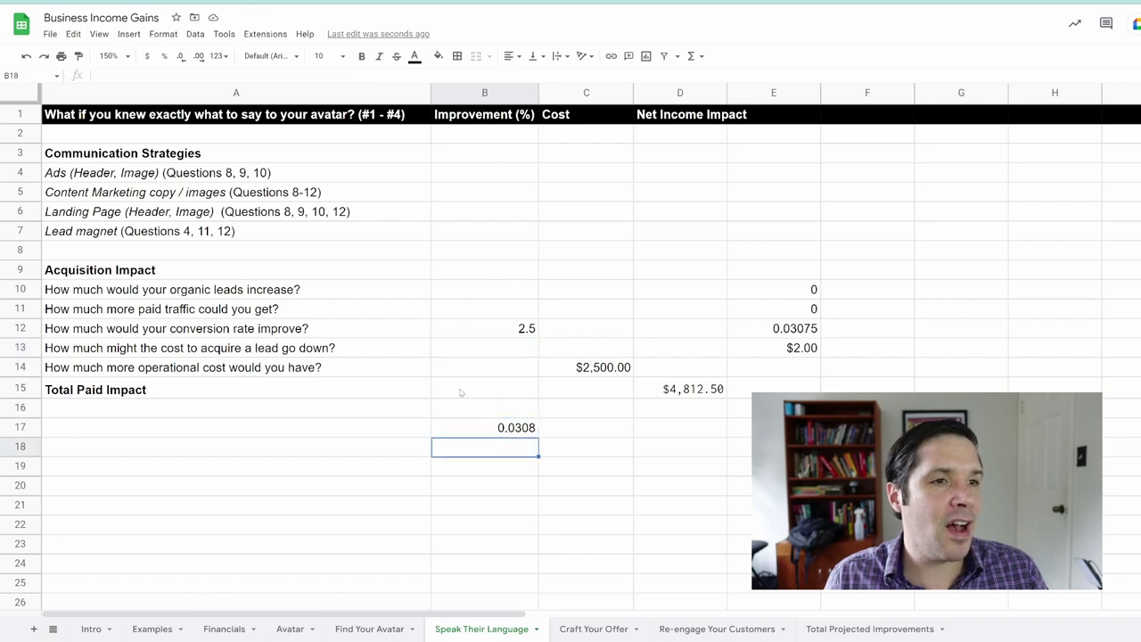
{"action": "left_click", "coordinate": [442, 353]}
{"action": "left_click", "coordinate": [489, 447]}
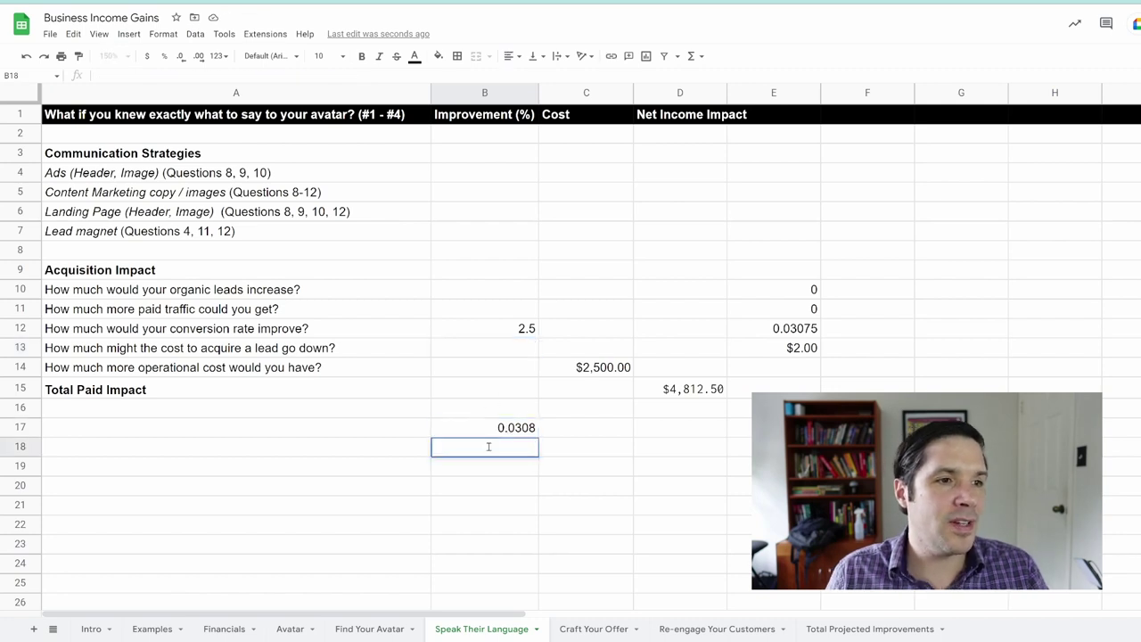
{"action": "type", "text": "=("}
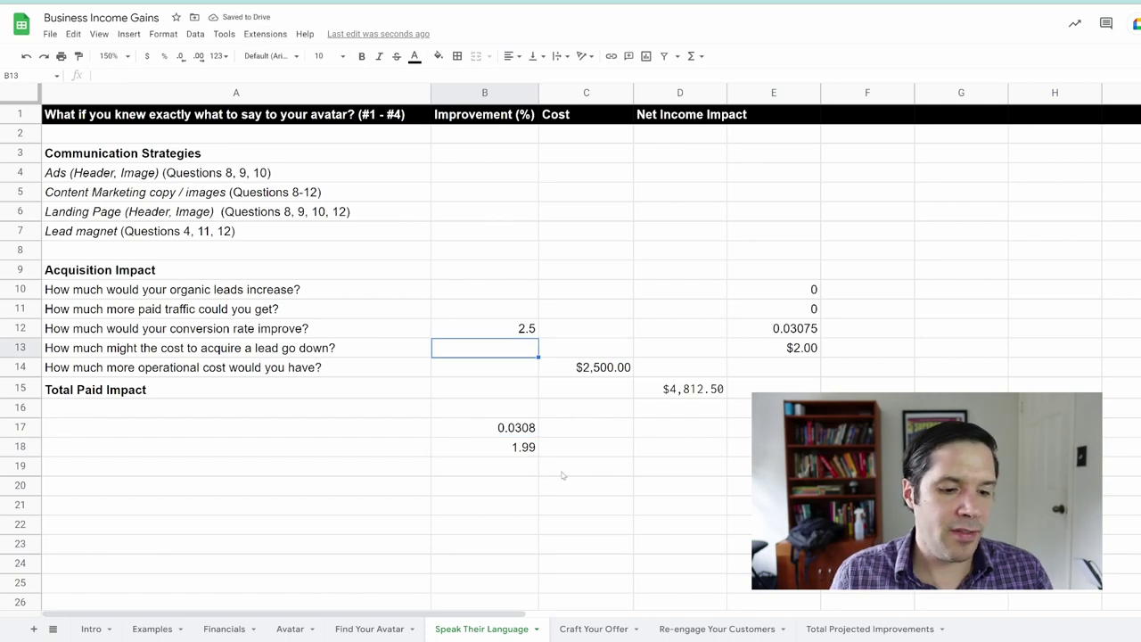
{"action": "type", "text": ".5"}
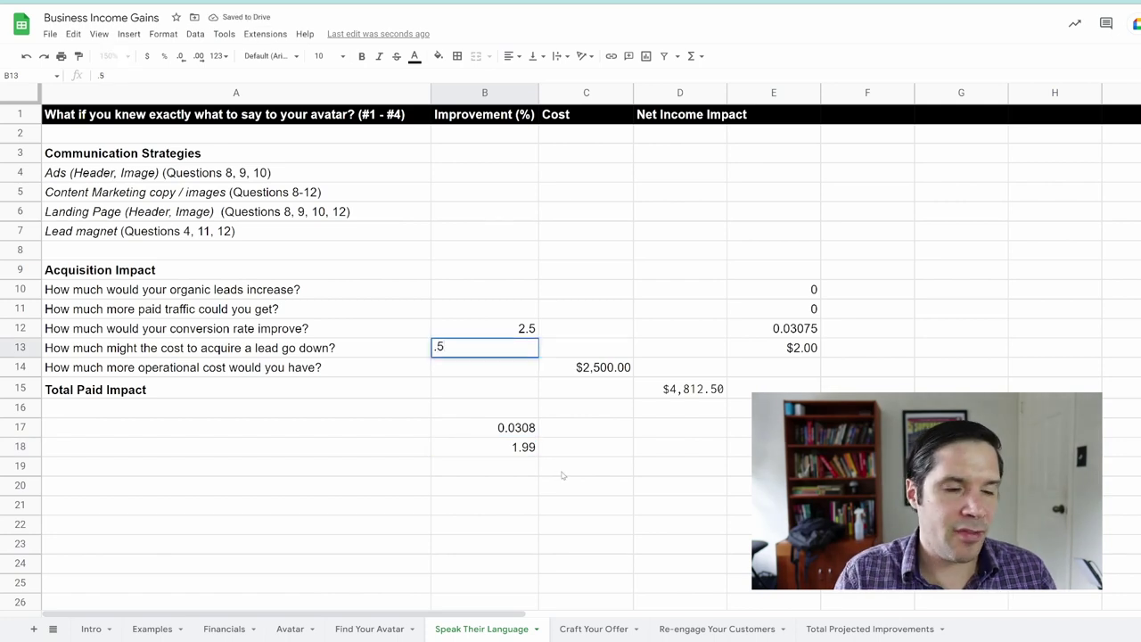
{"action": "key", "text": "Return"}
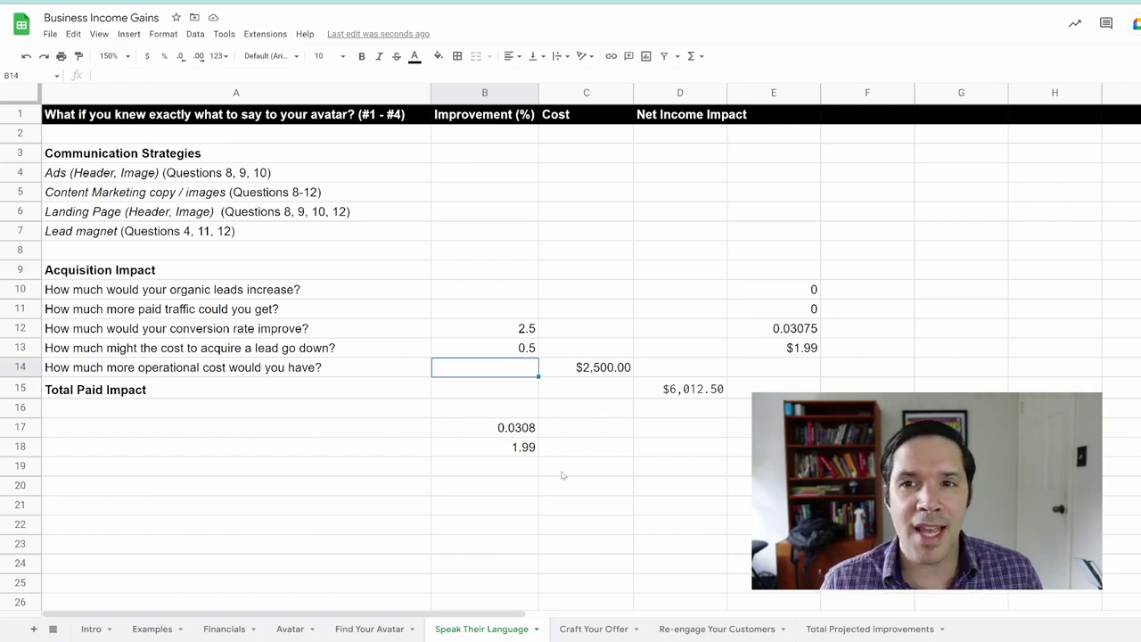
Rework the scratch formulas in B17 and B18 so the improved share of the 120000 is 1 and the unimproved share is 0.
{"action": "left_click", "coordinate": [484, 431]}
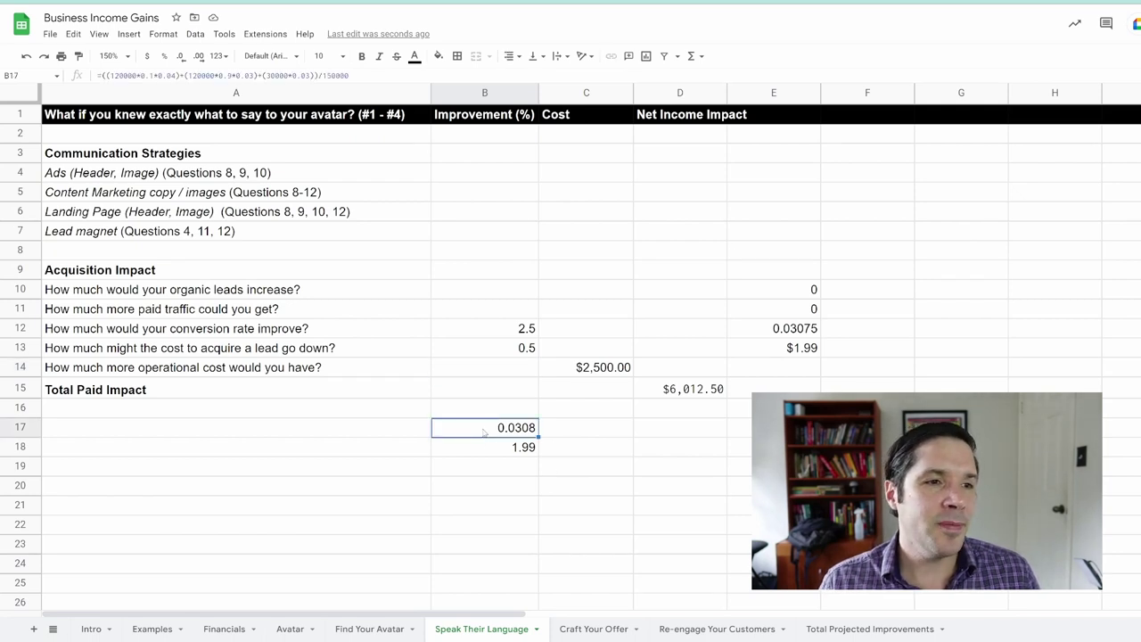
{"action": "double_click", "coordinate": [484, 429]}
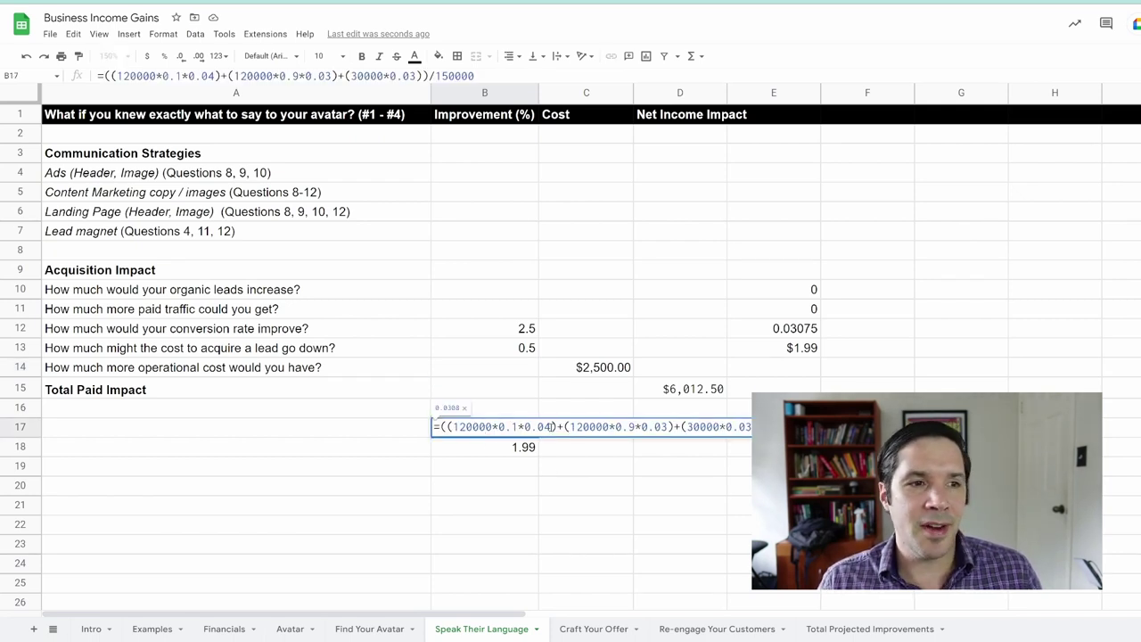
{"action": "left_click", "coordinate": [522, 427]}
{"action": "key", "text": "BackSpace"}
{"action": "key", "text": "BackSpace"}
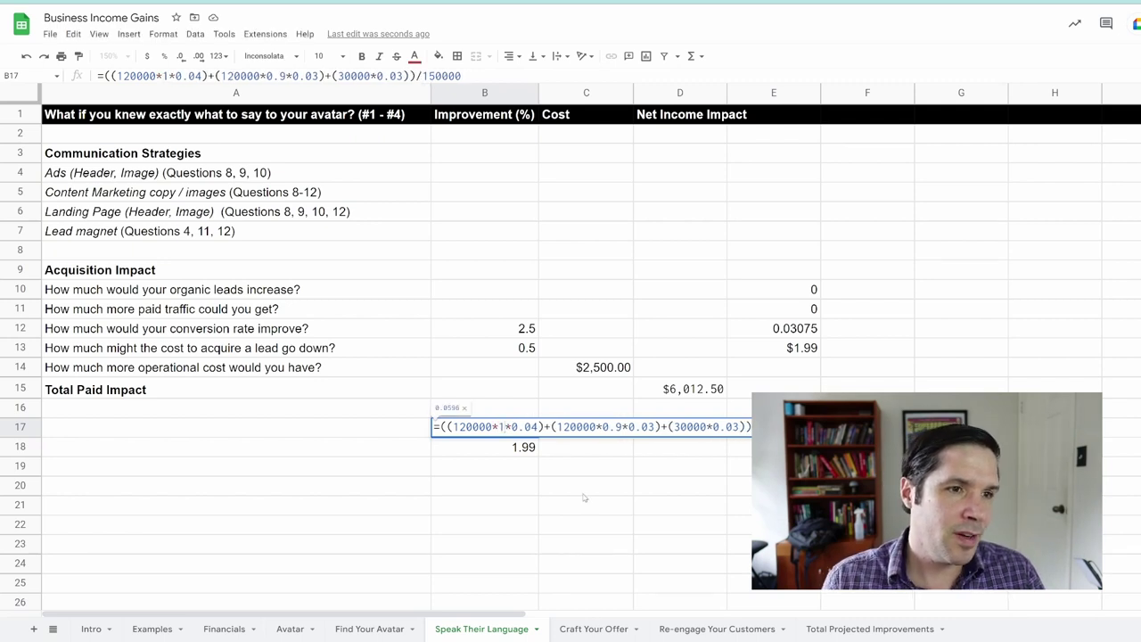
{"action": "left_click_drag", "start_coordinate": [622, 426], "coordinate": [603, 427]}
{"action": "type", "text": "0"}
{"action": "key", "text": "Return"}
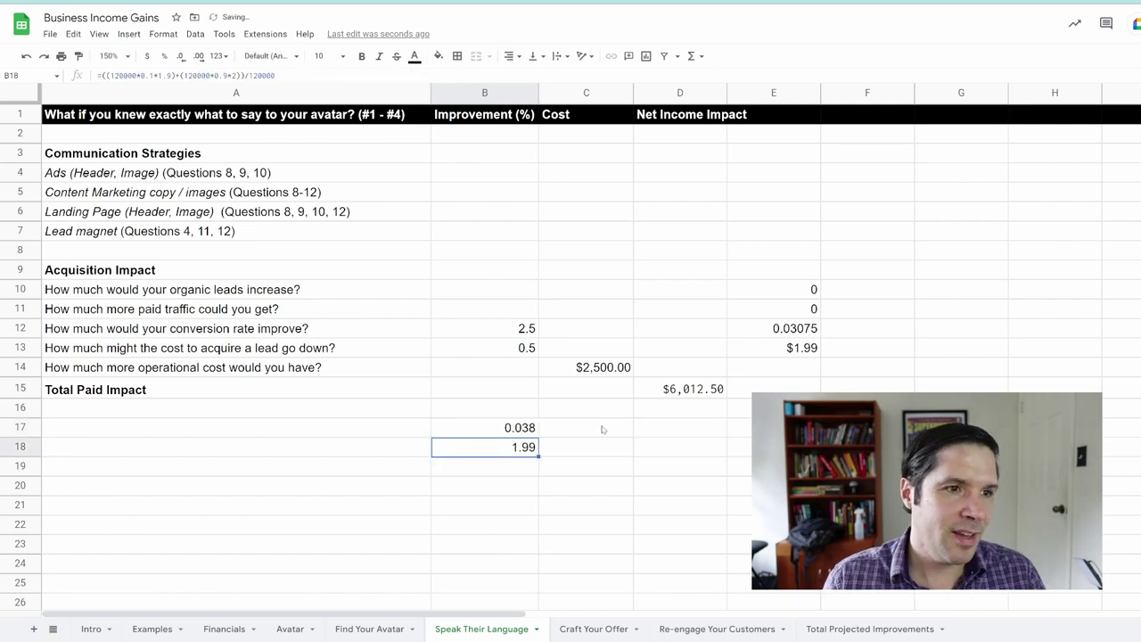
{"action": "double_click", "coordinate": [526, 452]}
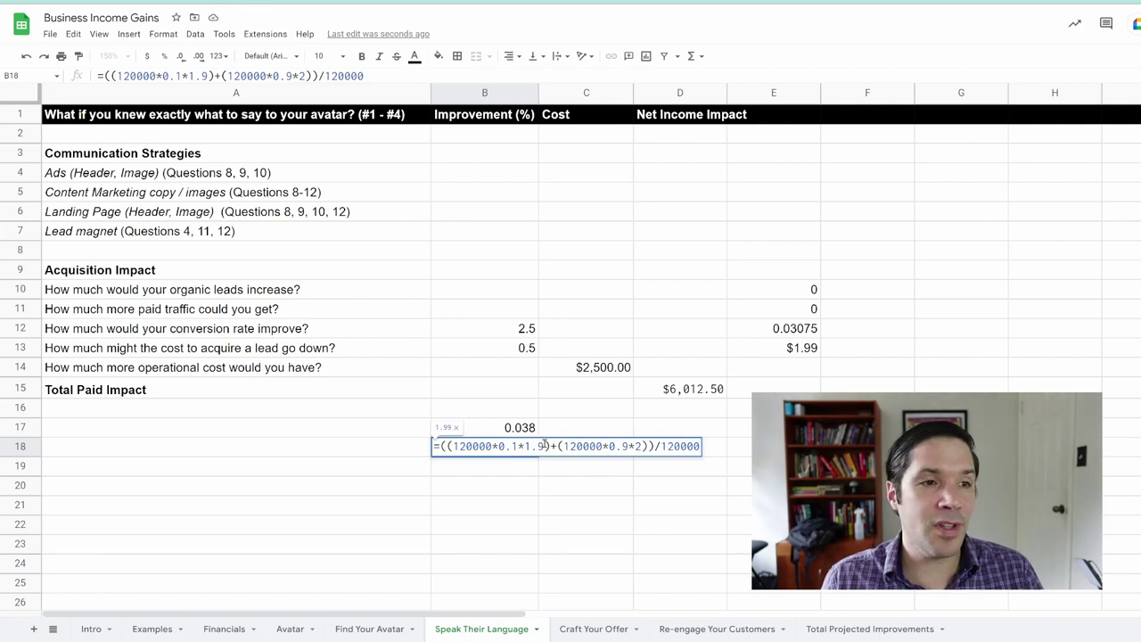
{"action": "left_click_drag", "start_coordinate": [546, 445], "coordinate": [497, 446]}
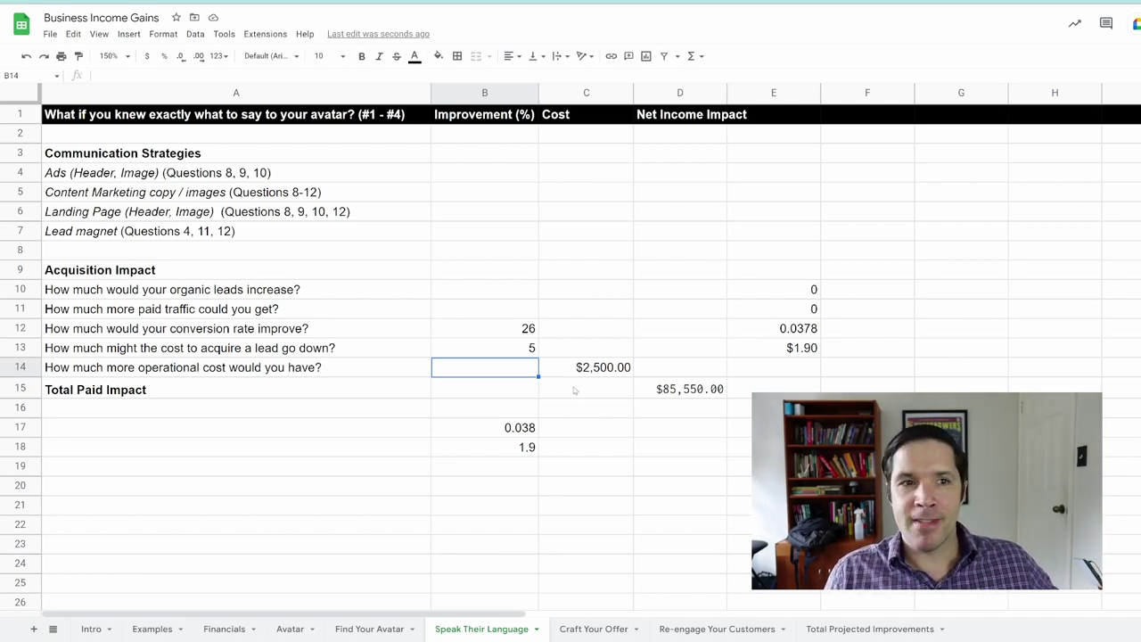
Set the improved and unimproved shares of the 120000 to .2 and .8 in the scratch formulas in B17 and B18.
{"action": "double_click", "coordinate": [508, 427]}
{"action": "left_click", "coordinate": [637, 426]}
{"action": "left_click_drag", "start_coordinate": [636, 426], "coordinate": [629, 427]}
{"action": "type", "text": "8*"}
{"action": "key", "text": "Return"}
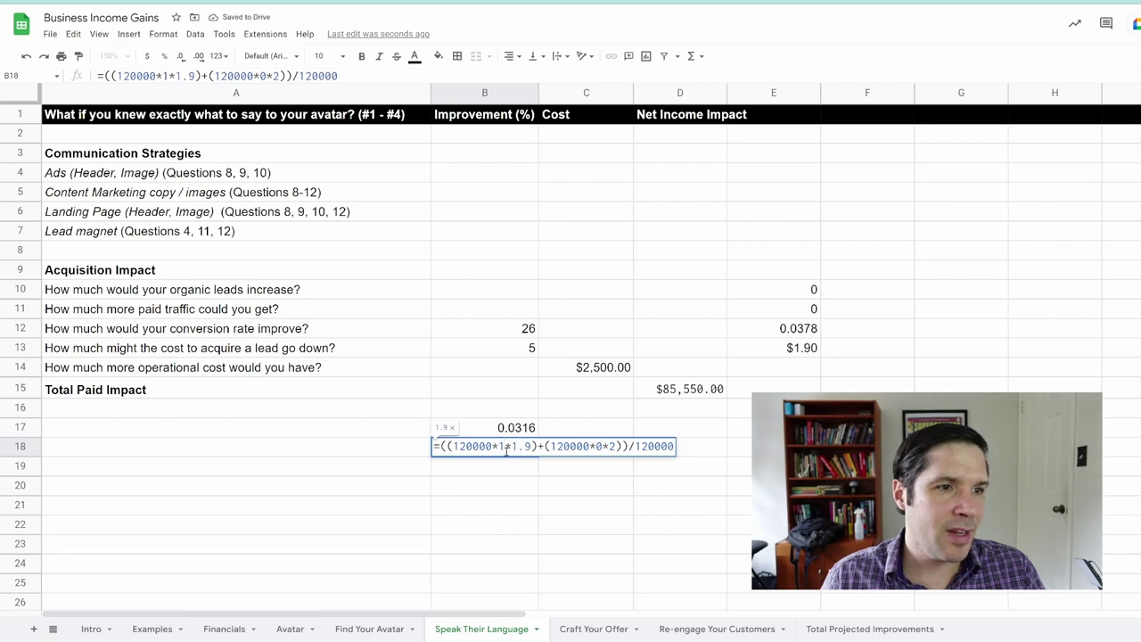
{"action": "double_click", "coordinate": [508, 446]}
{"action": "type", "text": ".2"}
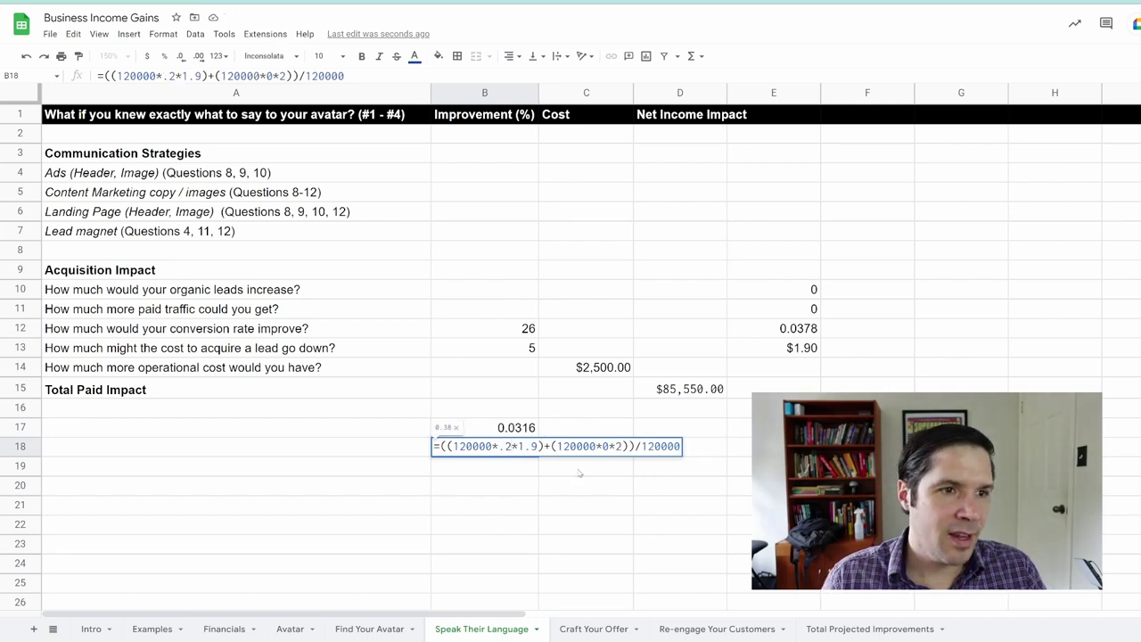
{"action": "double_click", "coordinate": [606, 446]}
{"action": "type", "text": ".8"}
{"action": "key", "text": "Return"}
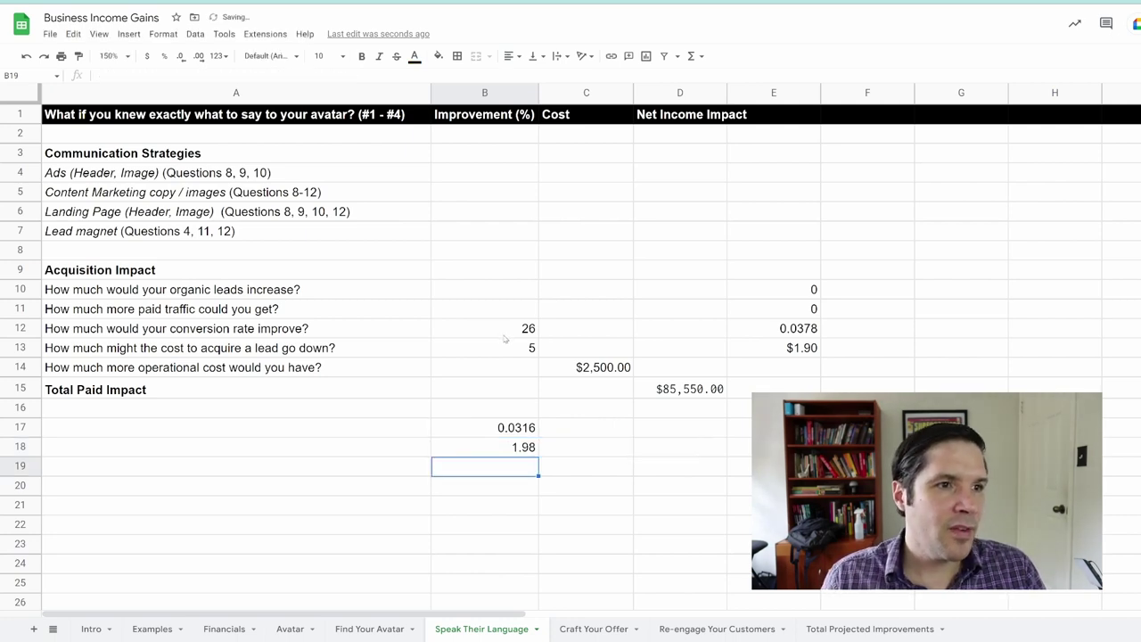
Set the conversion rate improvement in B12 to 5.
{"action": "left_click", "coordinate": [513, 350]}
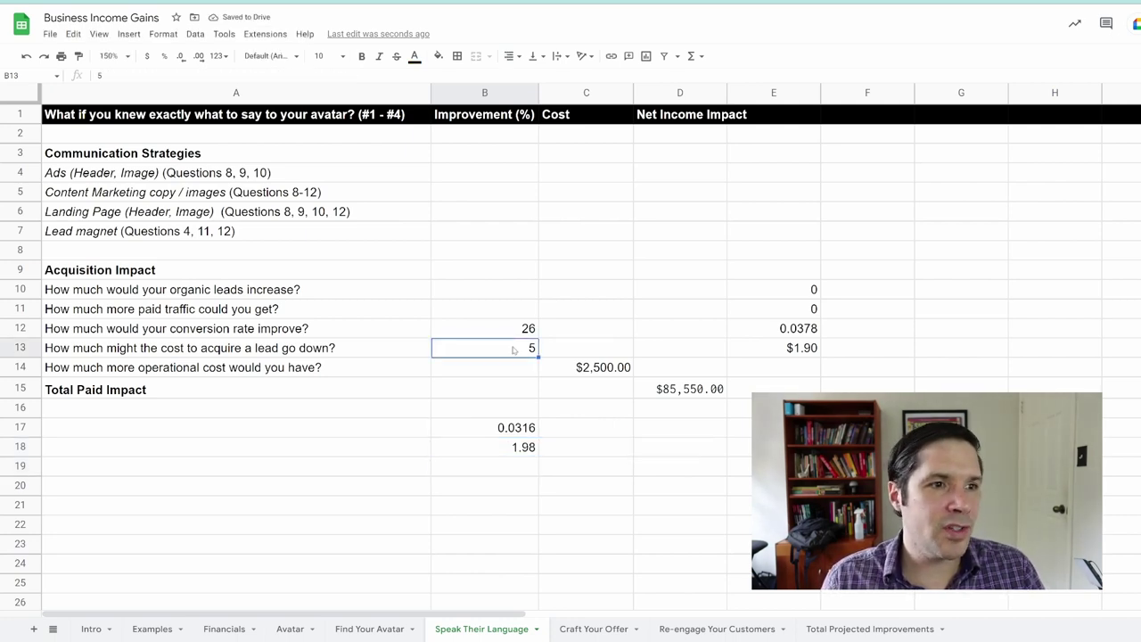
{"action": "double_click", "coordinate": [514, 350]}
{"action": "double_click", "coordinate": [526, 337]}
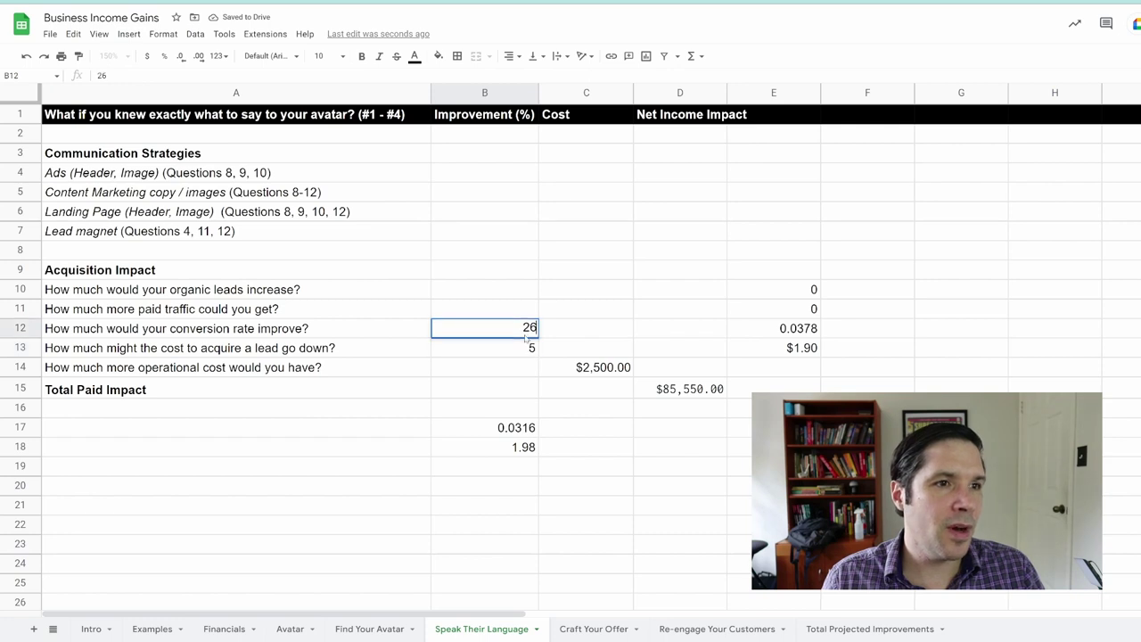
{"action": "left_click_drag", "start_coordinate": [526, 337], "coordinate": [554, 328]}
{"action": "type", "text": "5"}
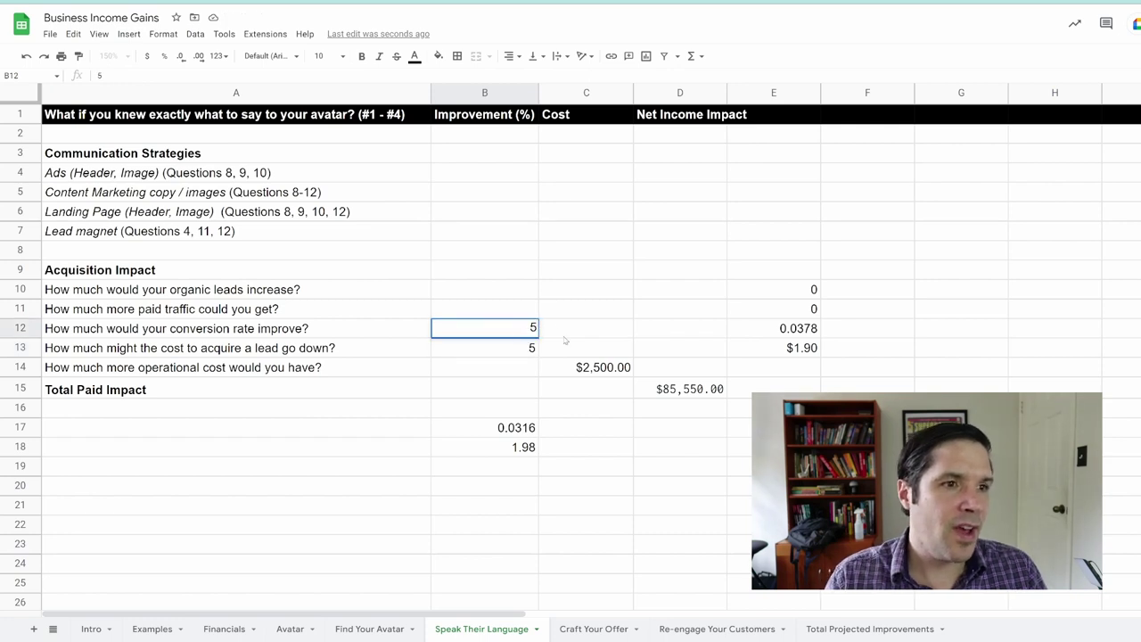
{"action": "key", "text": "Return"}
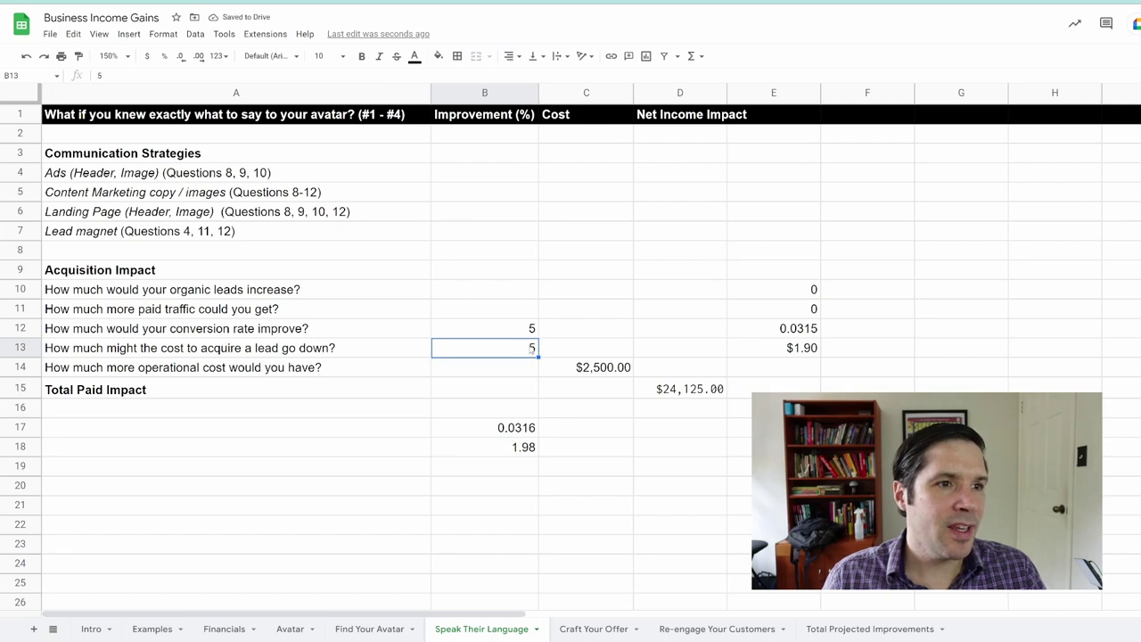
Check the lead cost estimate in B18 and set the reduction in cost to acquire a lead to 1.
{"action": "left_click", "coordinate": [518, 449]}
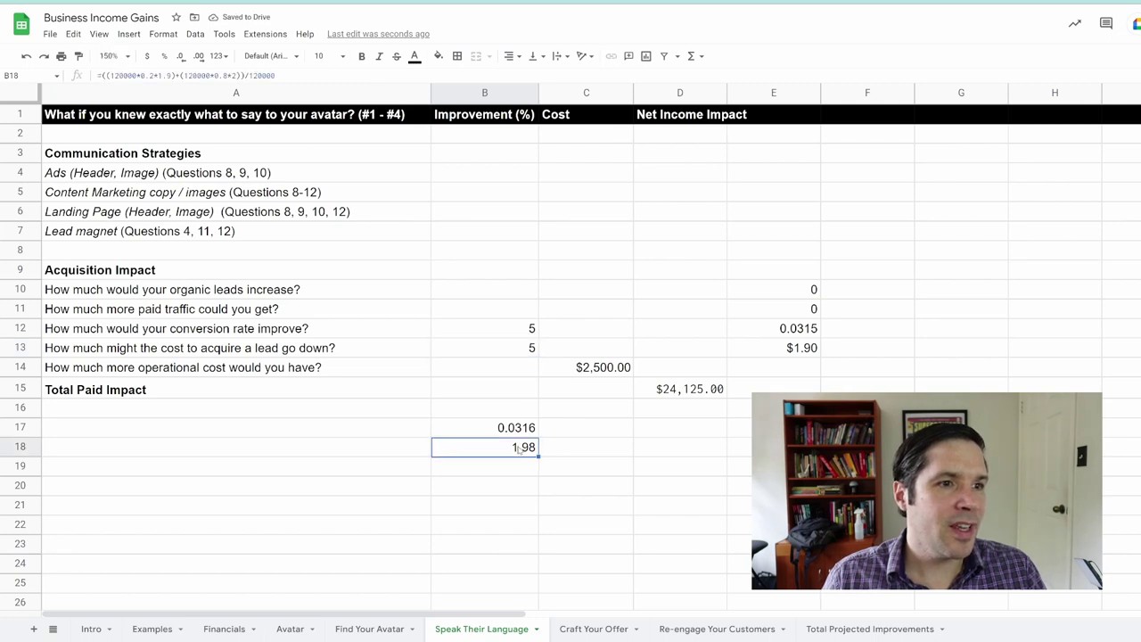
{"action": "left_click", "coordinate": [533, 348]}
{"action": "double_click", "coordinate": [532, 348]}
{"action": "type", "text": "1"}
{"action": "key", "text": "Return"}
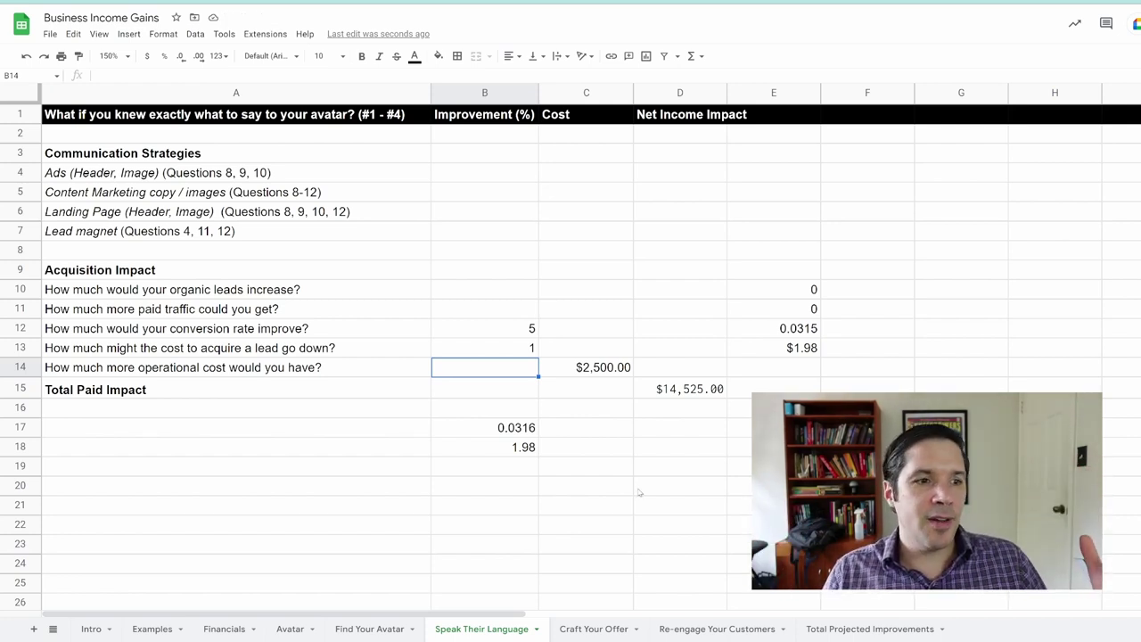
Review the impact totals on the Find Your Avatar sheet, then return to Speak Their Language and check its operational cost.
{"action": "left_click", "coordinate": [355, 631]}
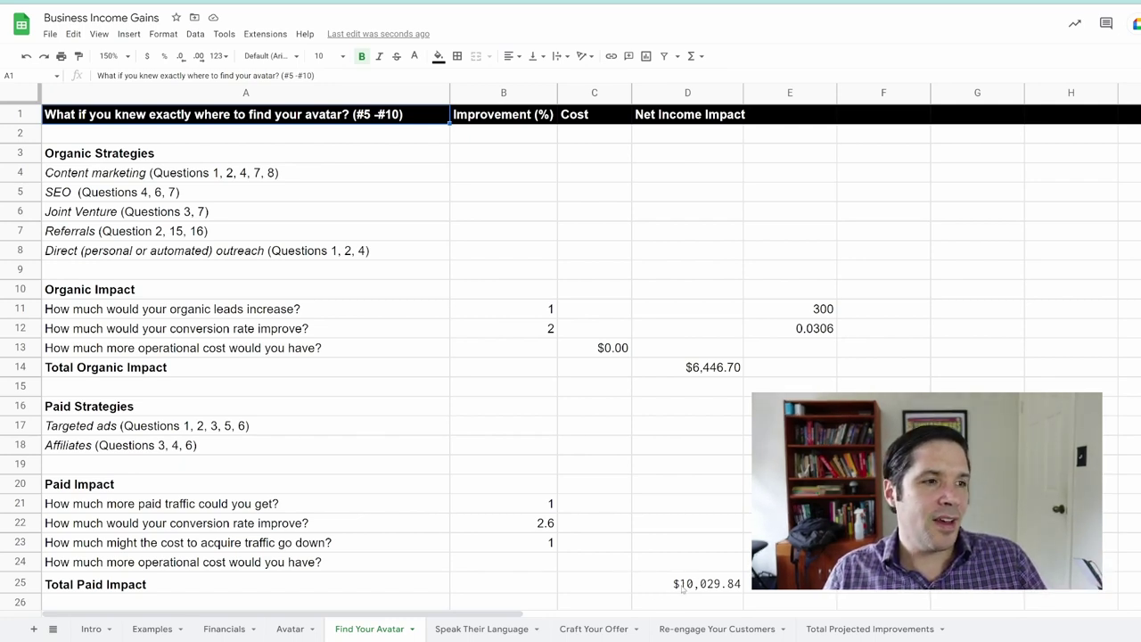
{"action": "left_click", "coordinate": [487, 631]}
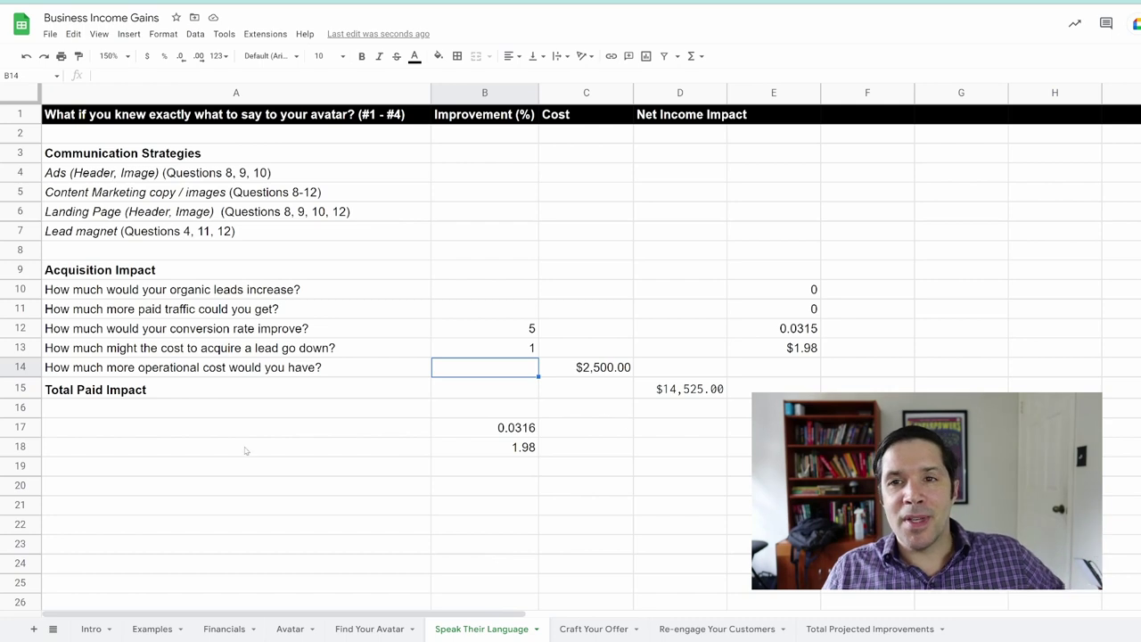
{"action": "left_click", "coordinate": [585, 373]}
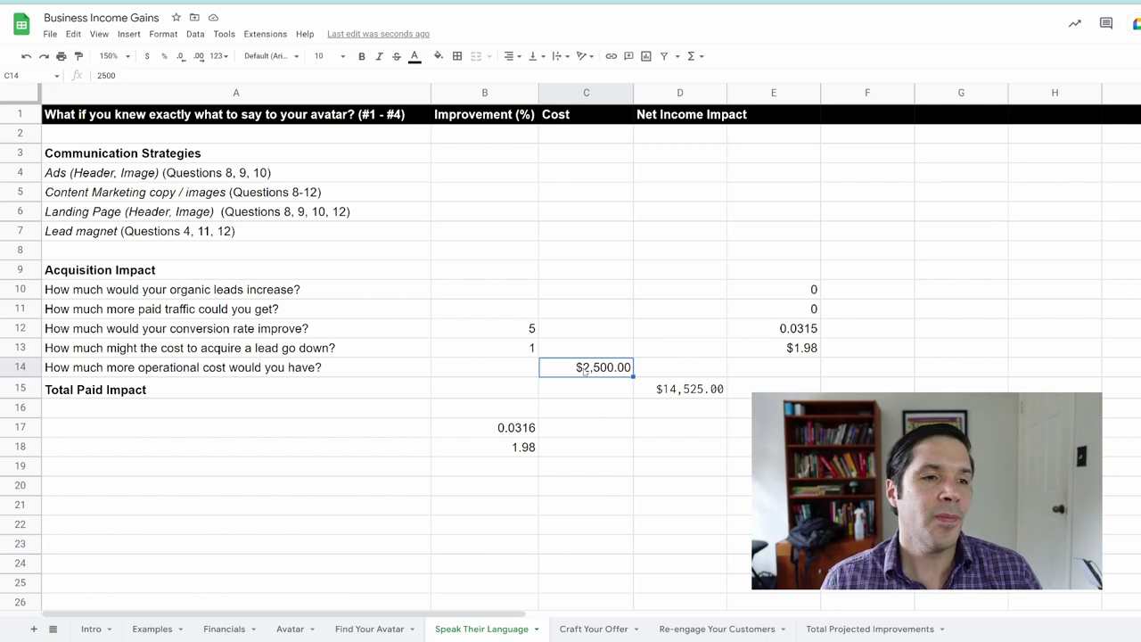
{"action": "left_click", "coordinate": [494, 412]}
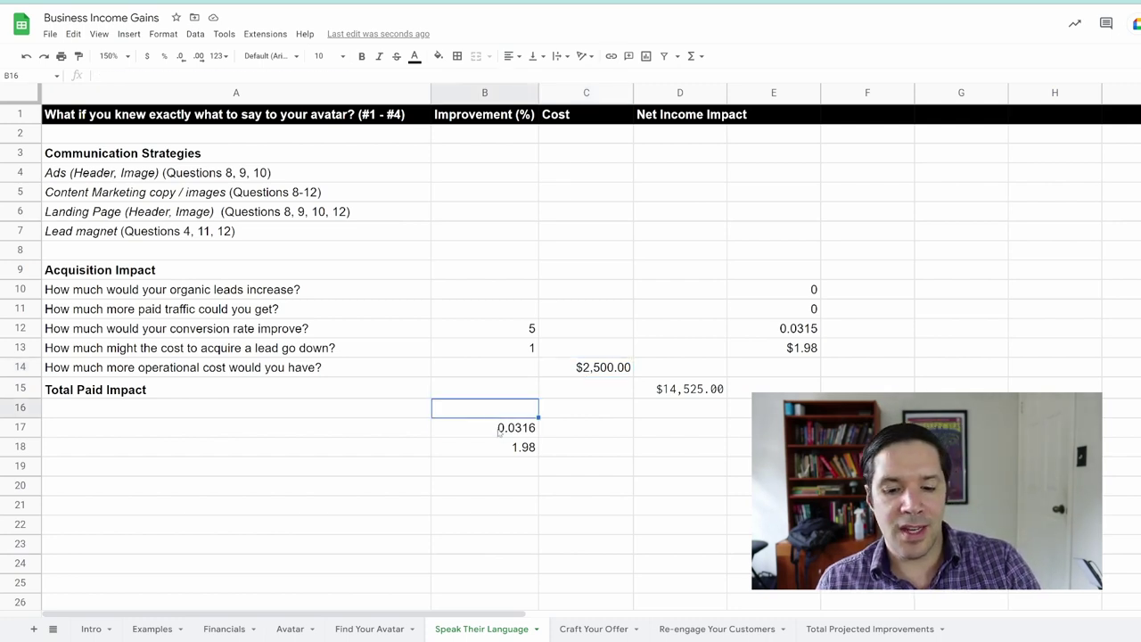
Clear the scratch calculations in B17 and B18 below the acquisition impact table.
{"action": "left_click", "coordinate": [496, 425]}
{"action": "left_click", "coordinate": [488, 330]}
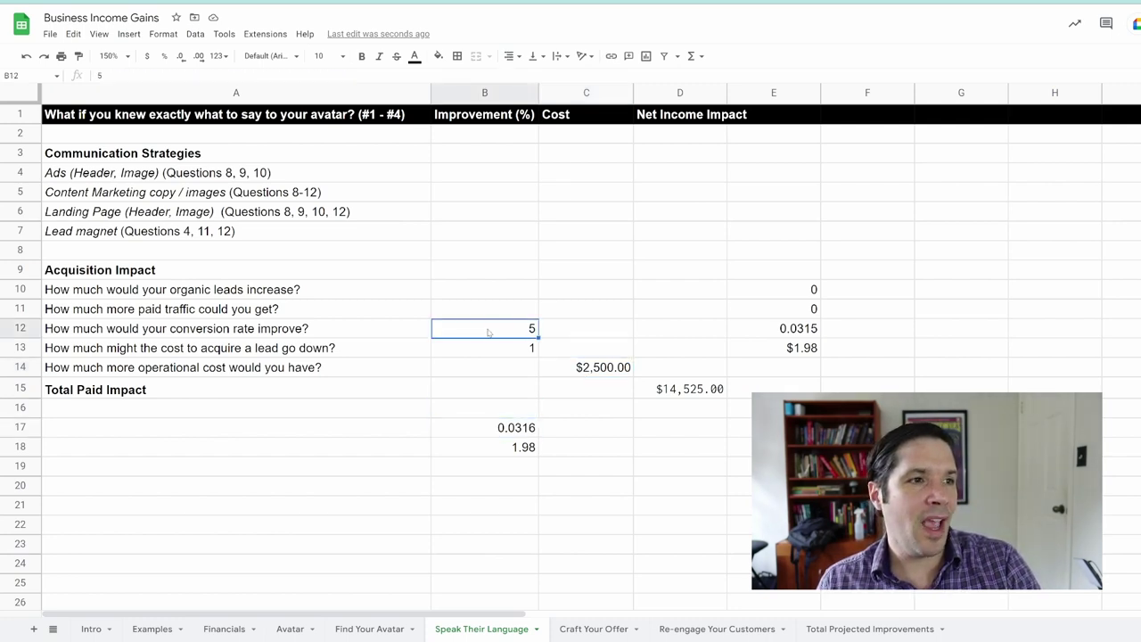
{"action": "left_click", "coordinate": [503, 405]}
{"action": "left_click", "coordinate": [509, 426]}
{"action": "key", "text": "Delete"}
{"action": "left_click", "coordinate": [517, 449]}
{"action": "key", "text": "Delete"}
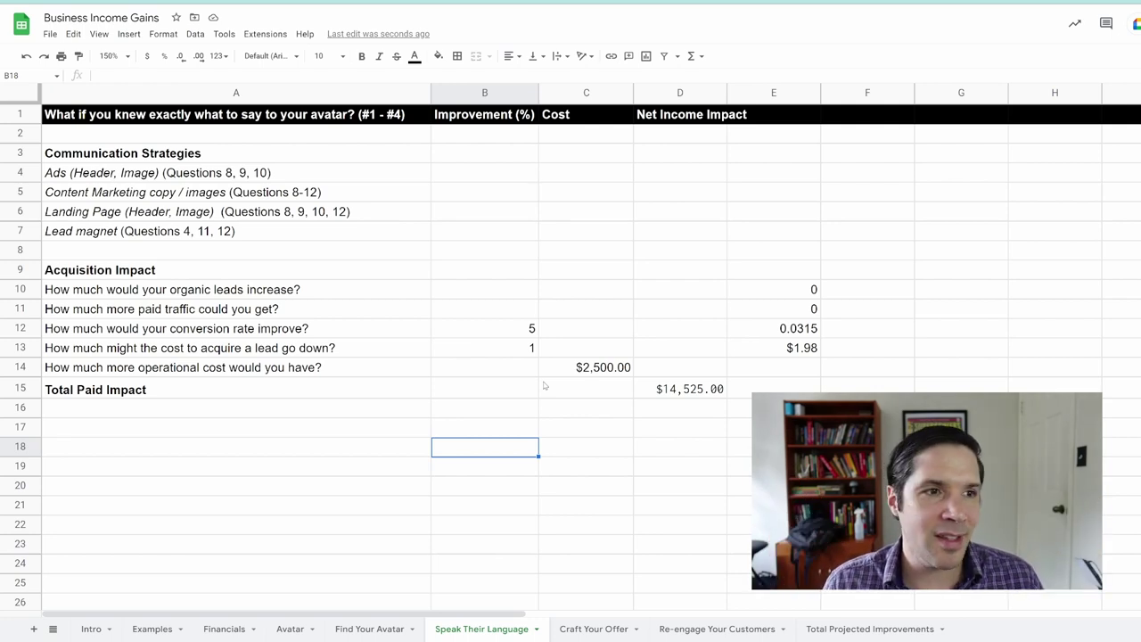
Set the conversion rate improvement in B12 to 4 and the operational cost in C14 to $2,000.00.
{"action": "left_click", "coordinate": [517, 328]}
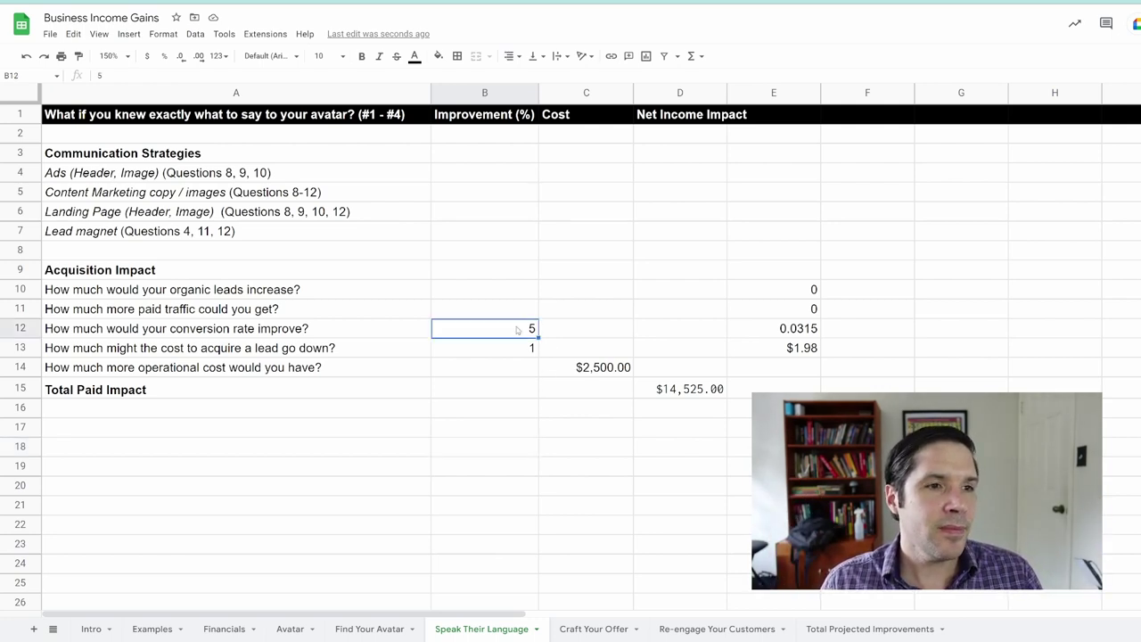
{"action": "type", "text": "4"}
{"action": "key", "text": "Return"}
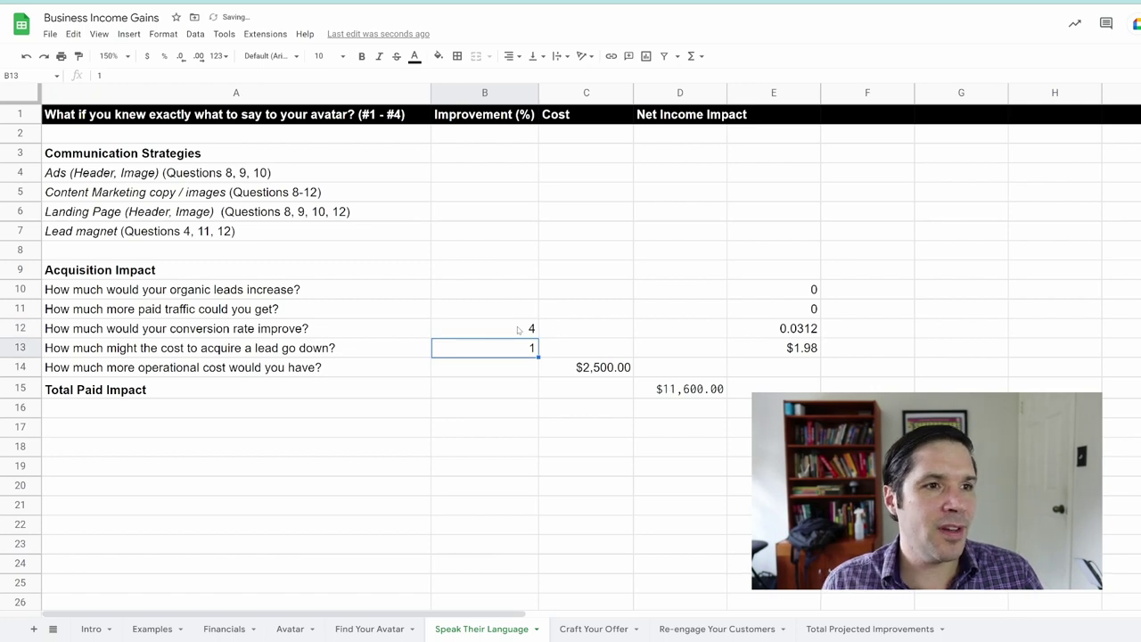
{"action": "double_click", "coordinate": [596, 371]}
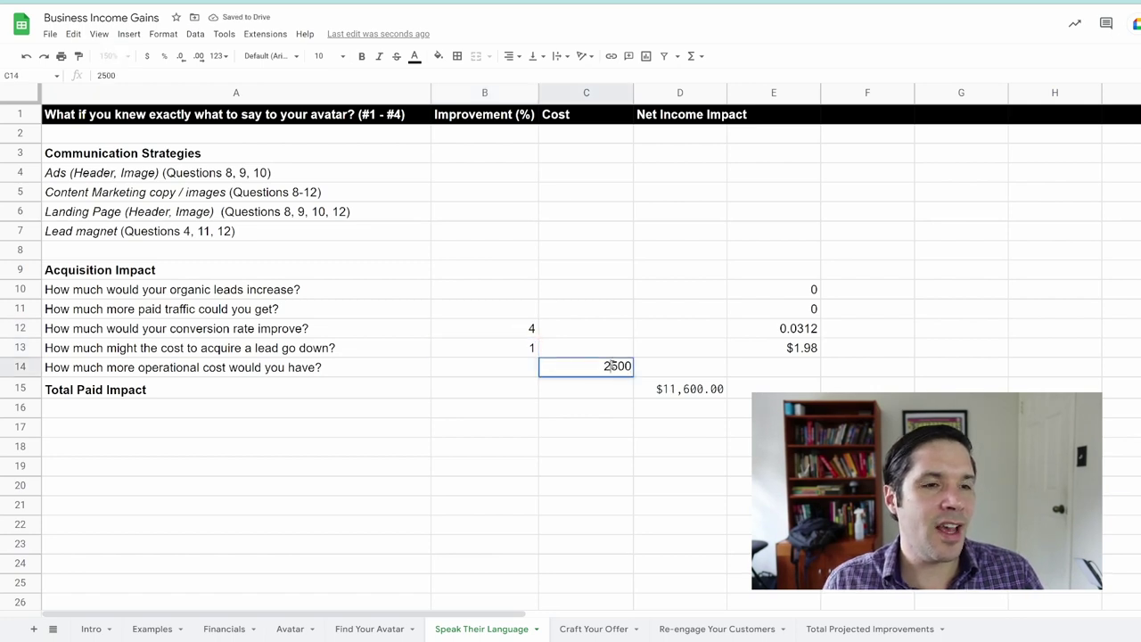
{"action": "key", "text": "Delete"}
{"action": "type", "text": "0"}
{"action": "key", "text": "Return"}
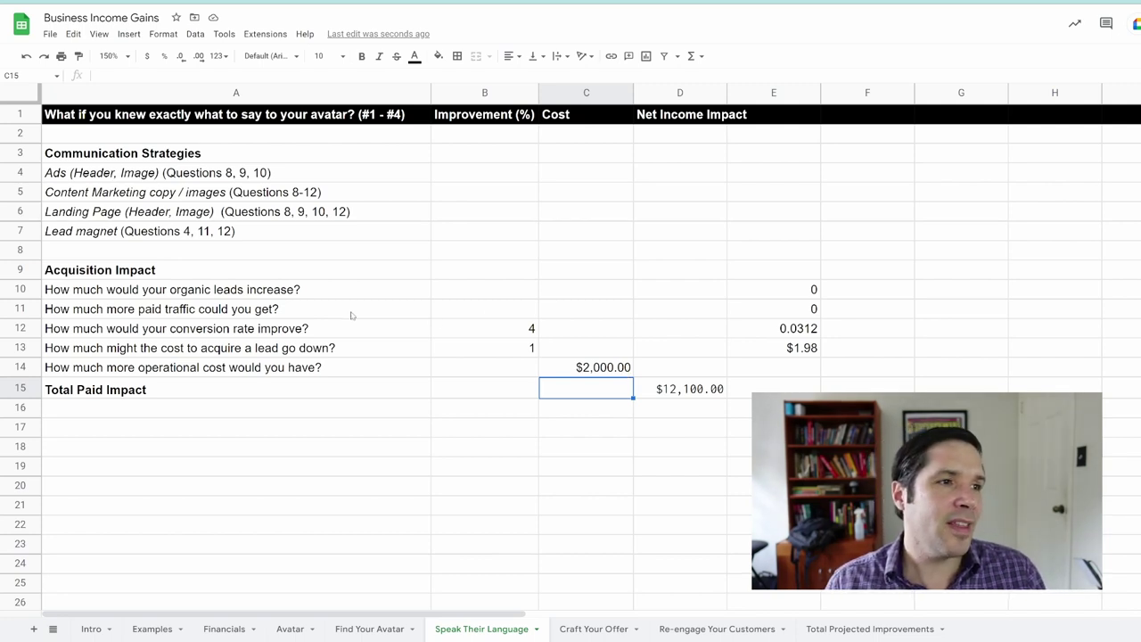
Isolate the paid traffic scenario: set B11 to 1 and clear the conversion, lead cost and operational cost entries.
{"action": "left_click", "coordinate": [519, 313]}
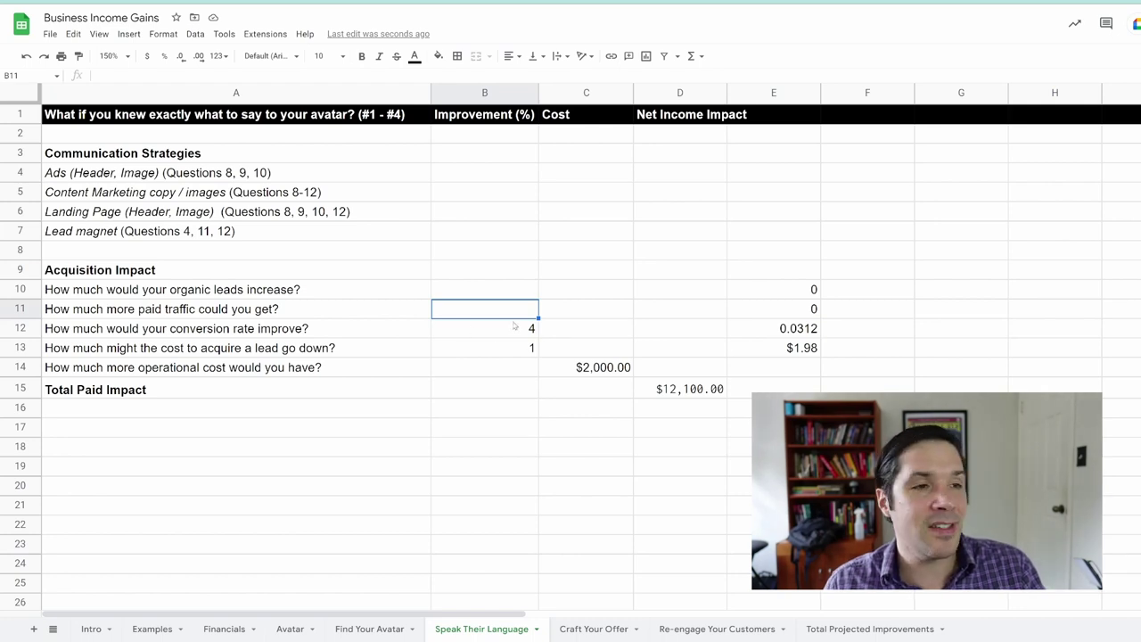
{"action": "type", "text": "1"}
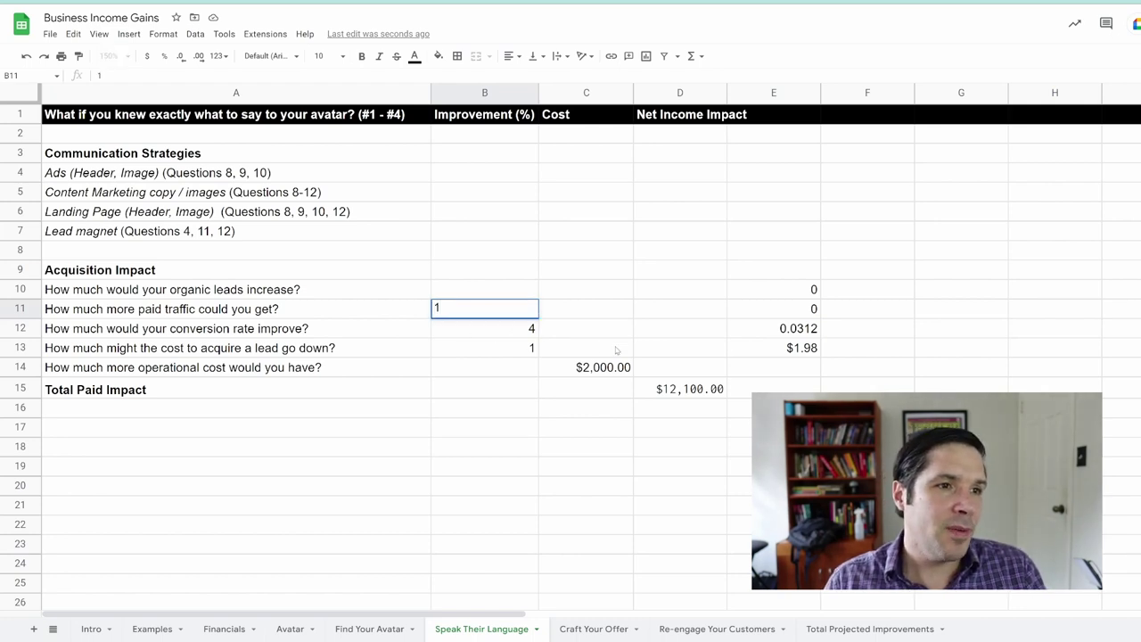
{"action": "key", "text": "Return"}
{"action": "key", "text": "Delete"}
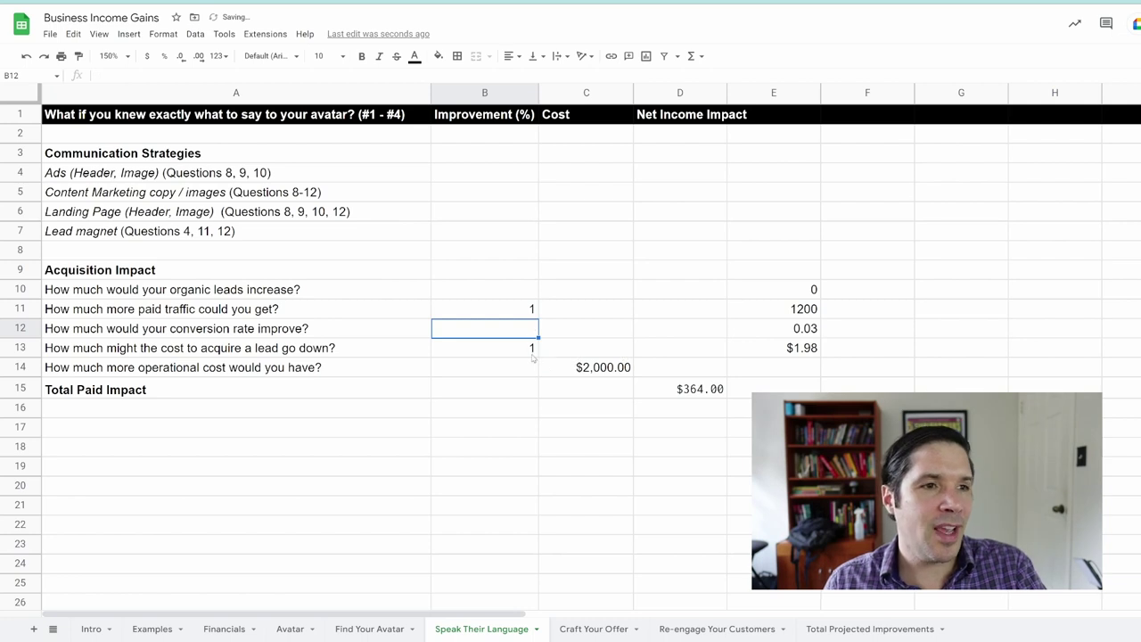
{"action": "left_click", "coordinate": [531, 355]}
{"action": "key", "text": "Delete"}
{"action": "left_click", "coordinate": [601, 373]}
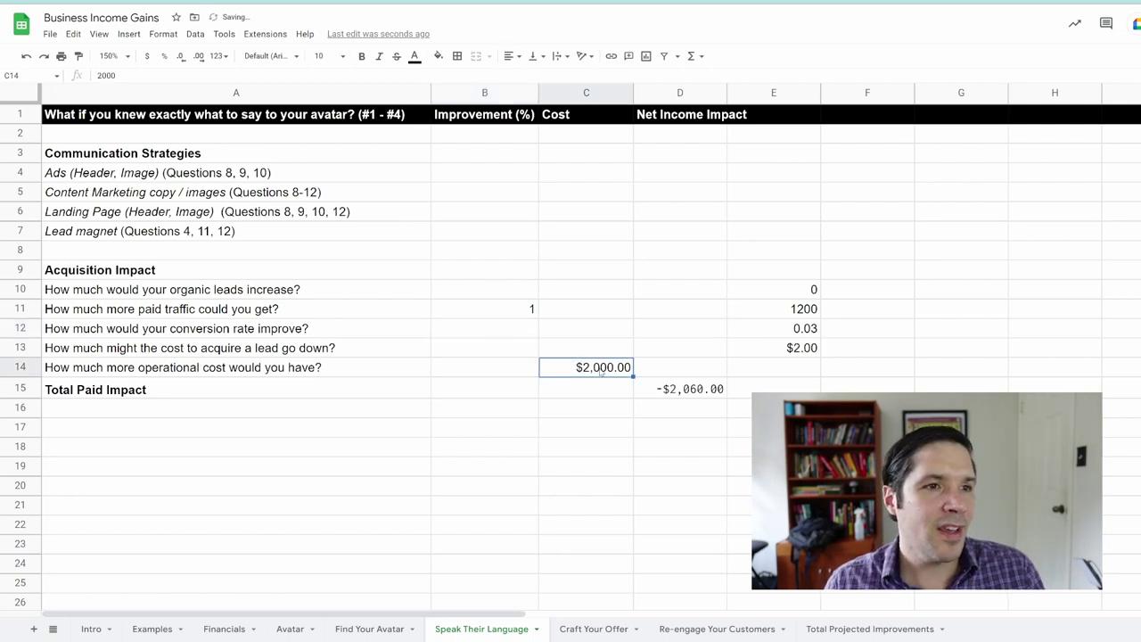
{"action": "key", "text": "Delete"}
Set the conversion rate improvement in B12 to 1 and clear the paid traffic increase in B11.
{"action": "left_click", "coordinate": [530, 329]}
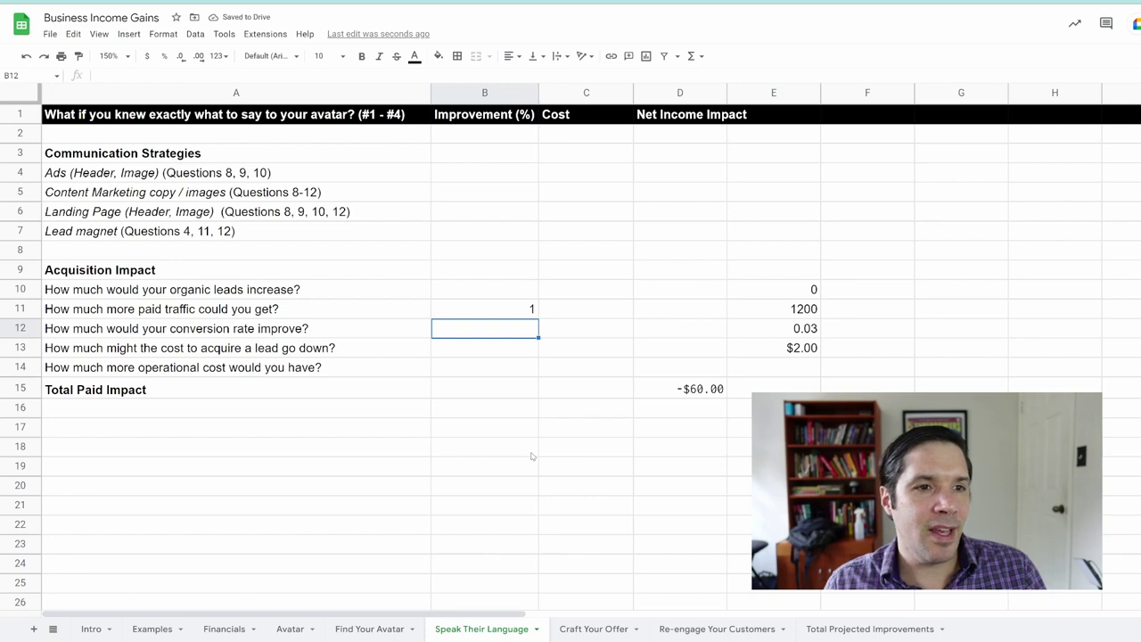
{"action": "type", "text": "1"}
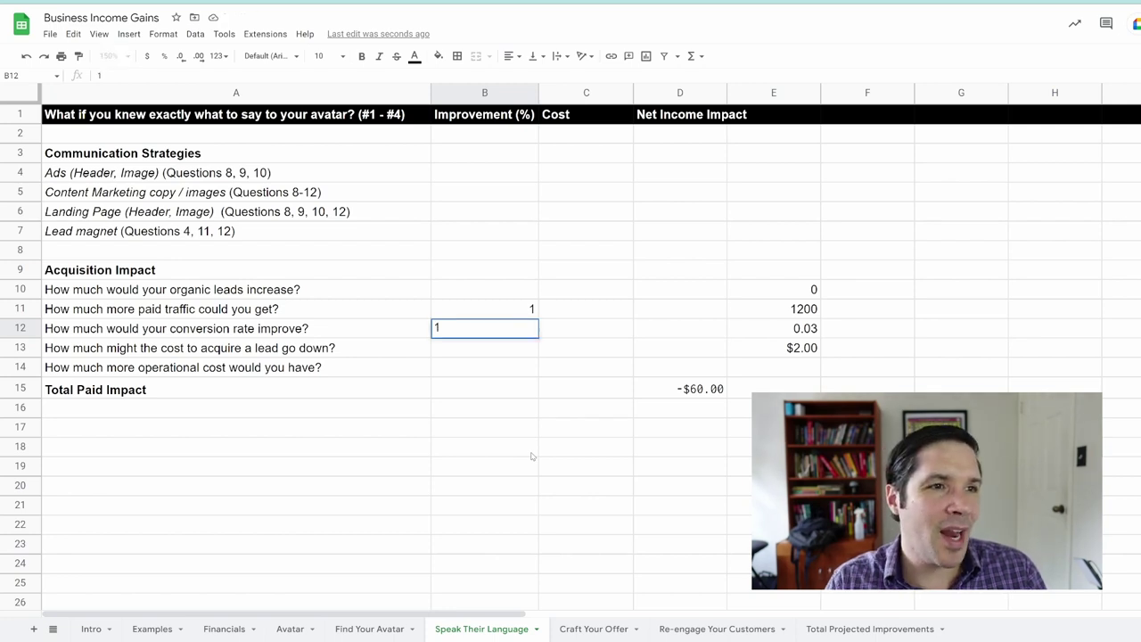
{"action": "key", "text": "Return"}
{"action": "left_click", "coordinate": [530, 310]}
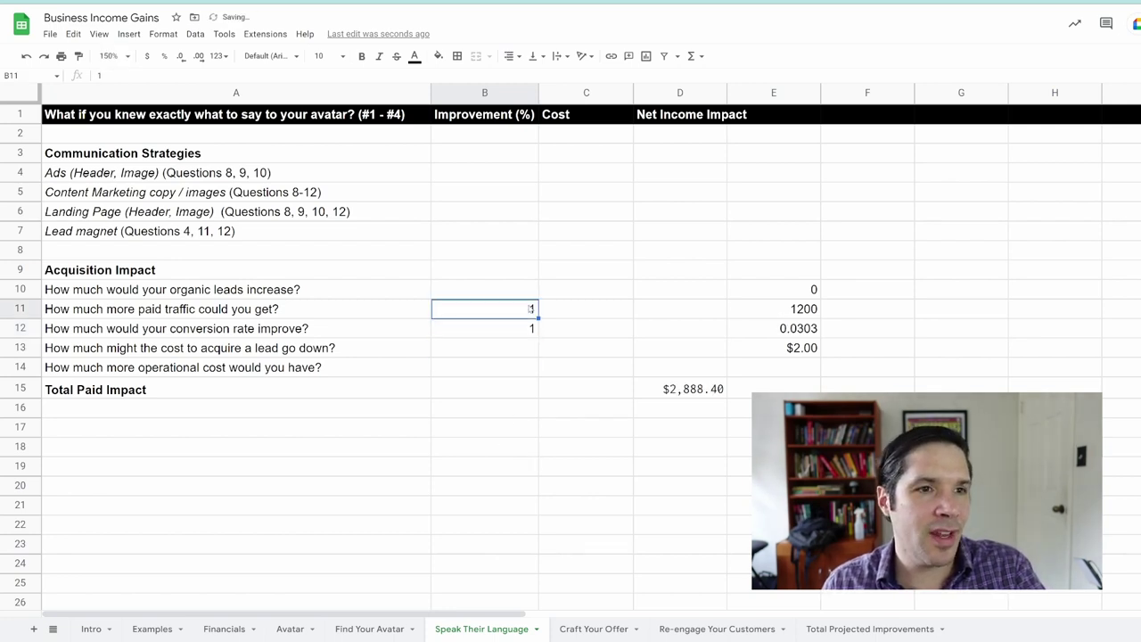
{"action": "key", "text": "Delete"}
Clear the conversion rate improvement in B12 and set the lead cost reduction in B13 to 1.
{"action": "left_click", "coordinate": [531, 353]}
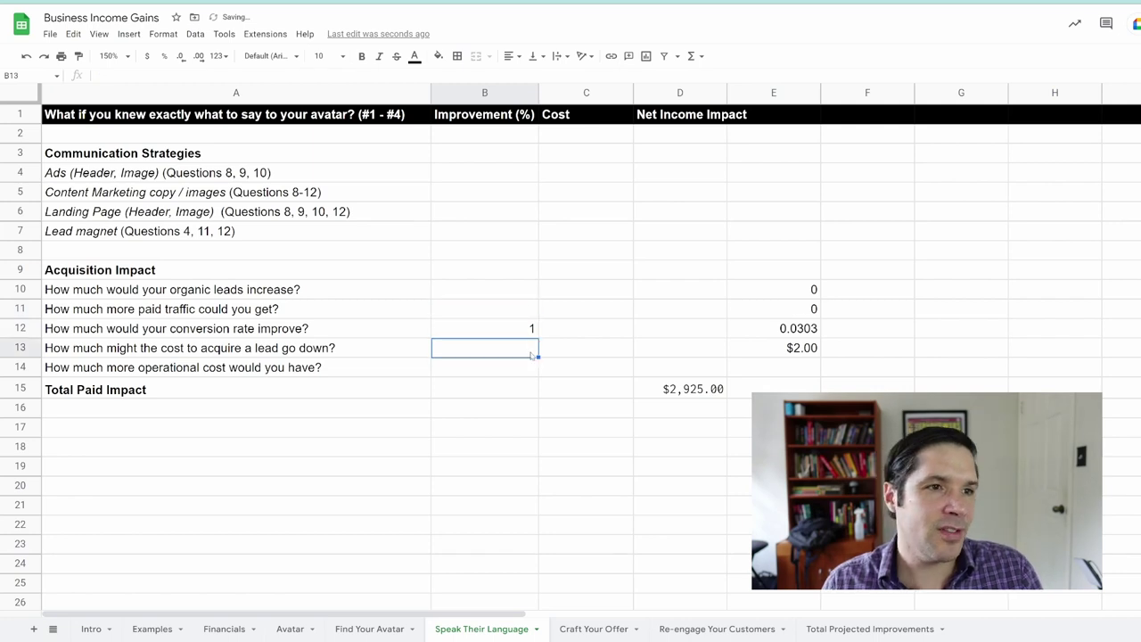
{"action": "left_click", "coordinate": [515, 328]}
{"action": "key", "text": "Delete"}
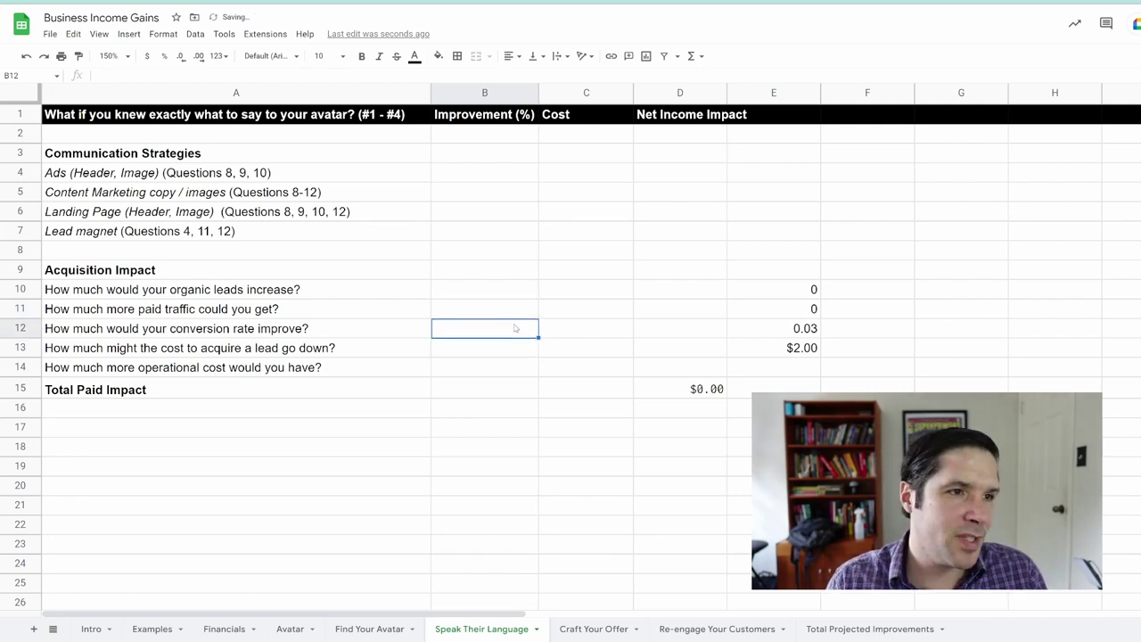
{"action": "left_click", "coordinate": [508, 346]}
{"action": "type", "text": "1"}
{"action": "key", "text": "Return"}
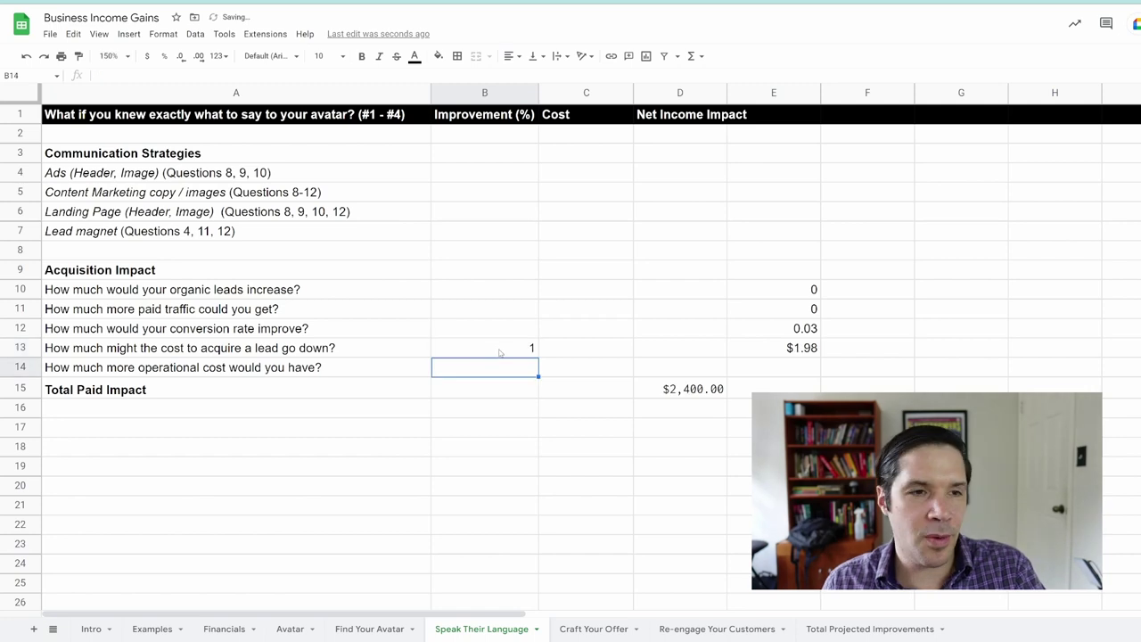
Clear the lead cost reduction in B13 and select the paid traffic cell B11.
{"action": "left_click", "coordinate": [516, 355]}
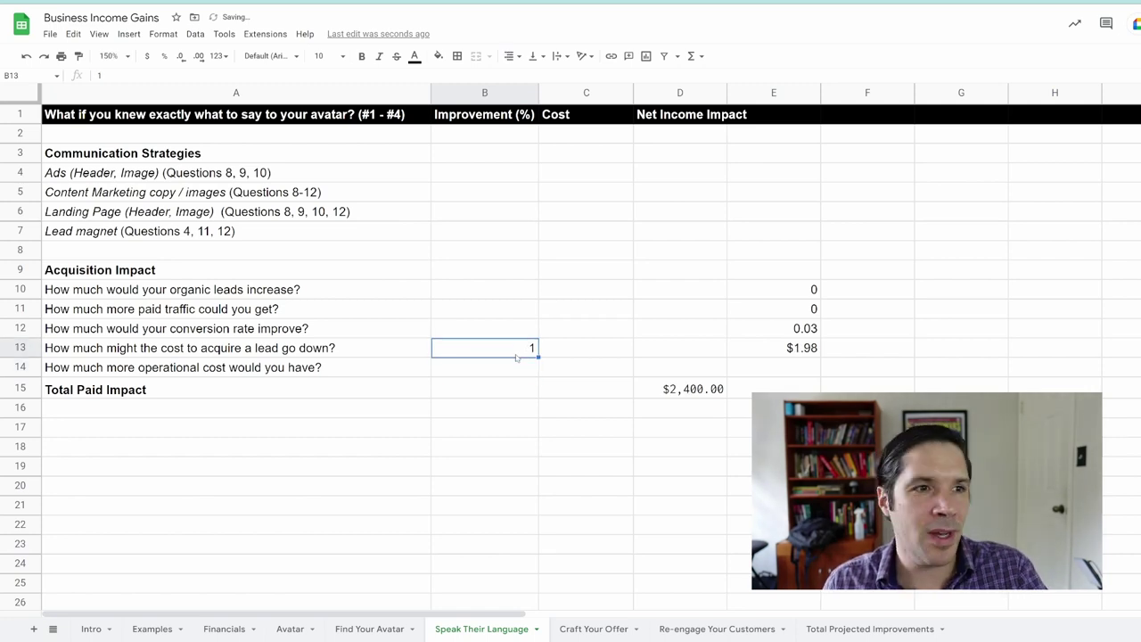
{"action": "key", "text": "Delete"}
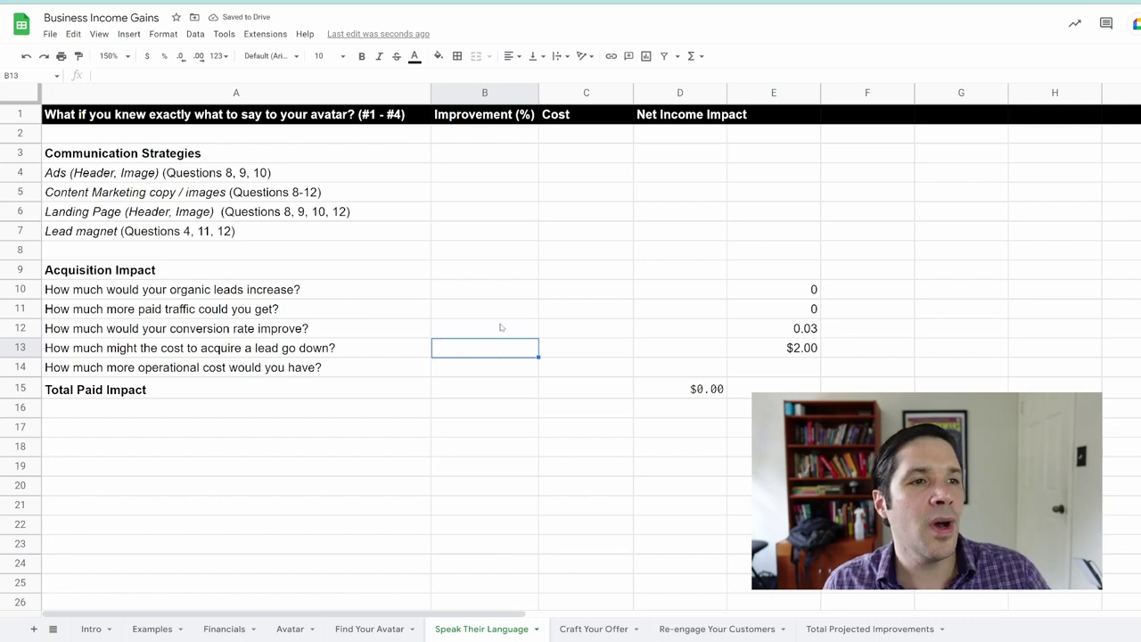
{"action": "left_click", "coordinate": [501, 329]}
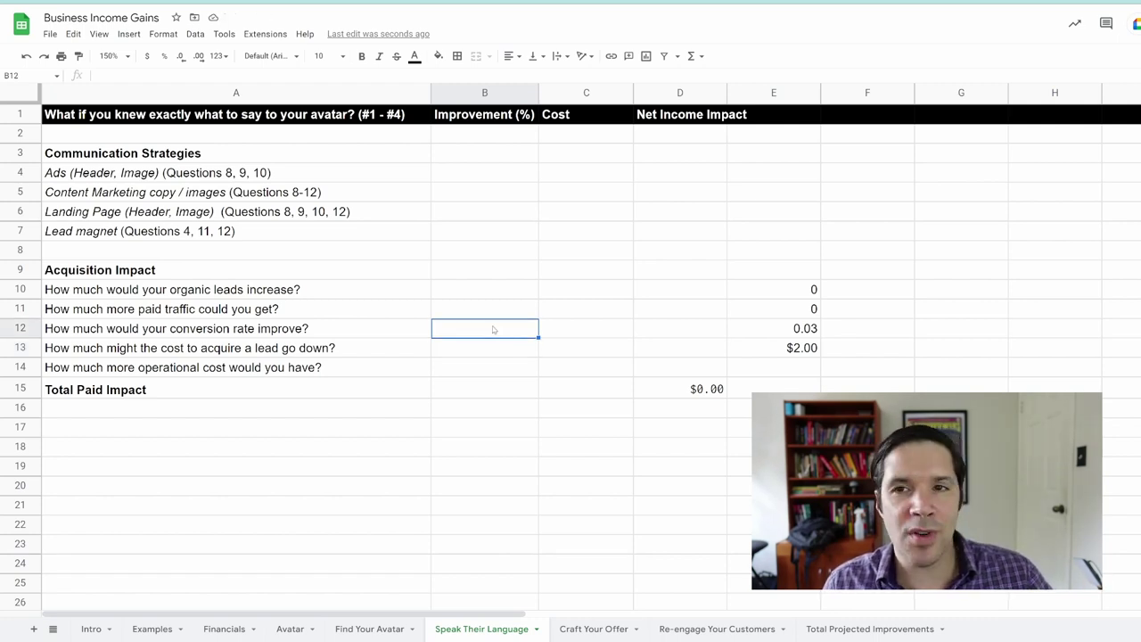
{"action": "left_click", "coordinate": [494, 316]}
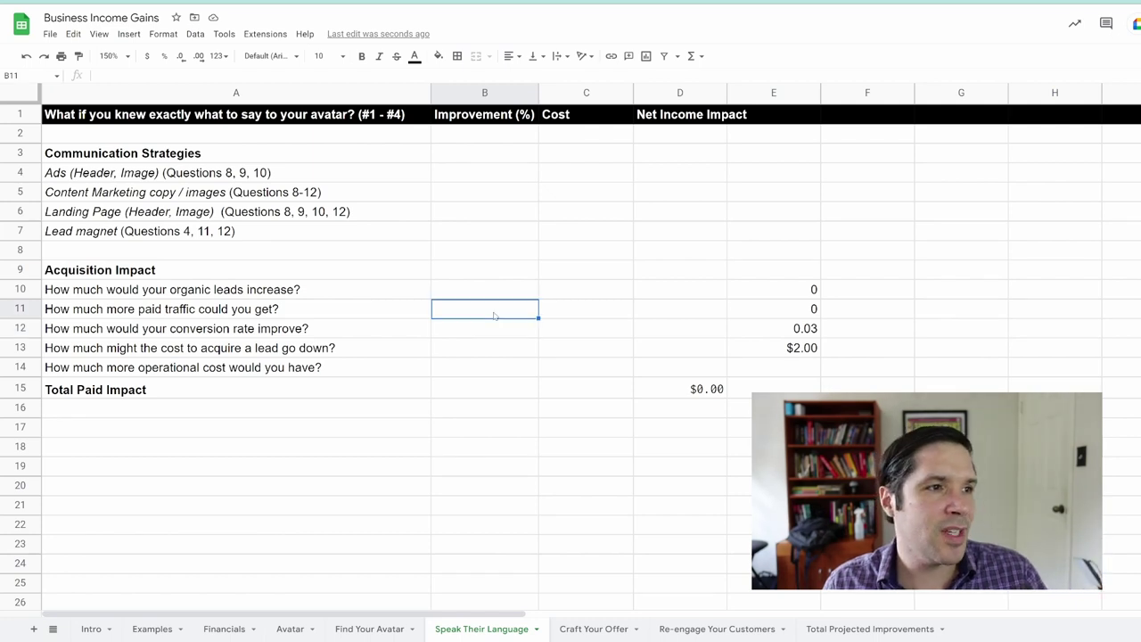